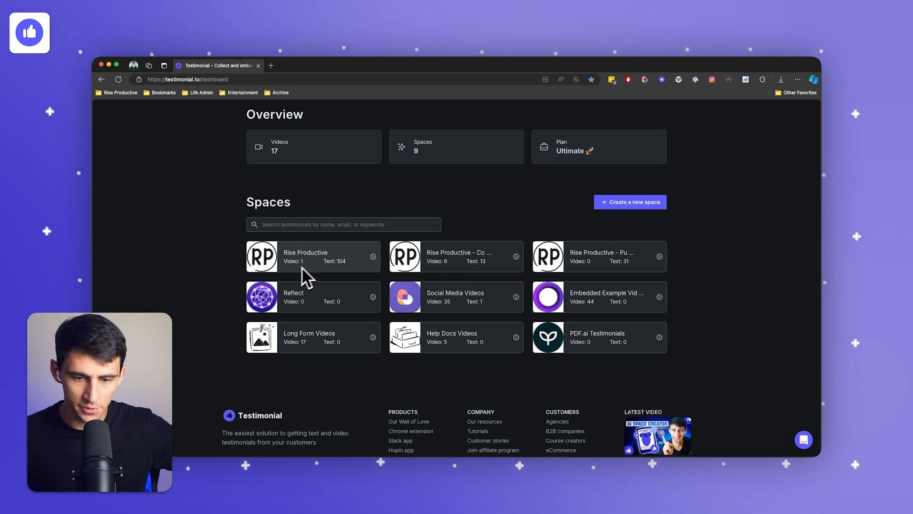
# Open the notification settings of the Rise Productive - Content Services (Clients) space for editing.
pyautogui.click(467, 259)
pyautogui.scroll(-5, 461, 262)
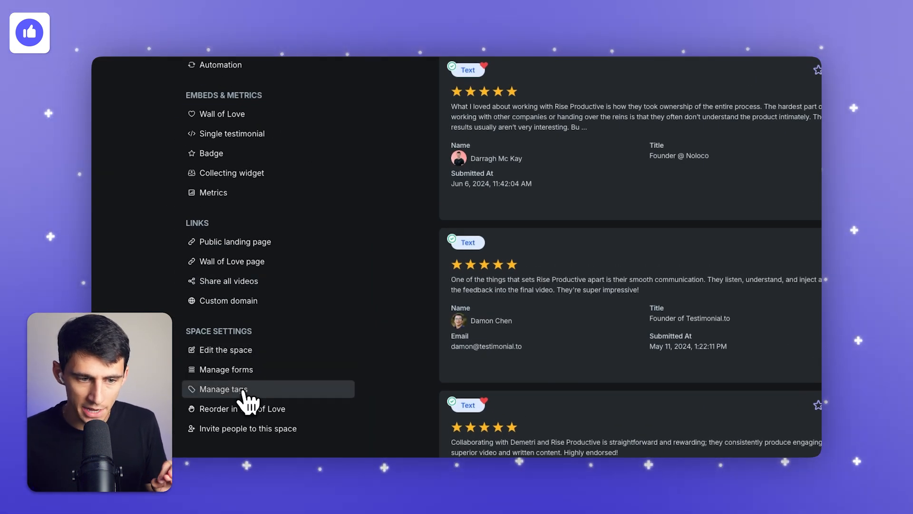
pyautogui.scroll(1, 245, 400)
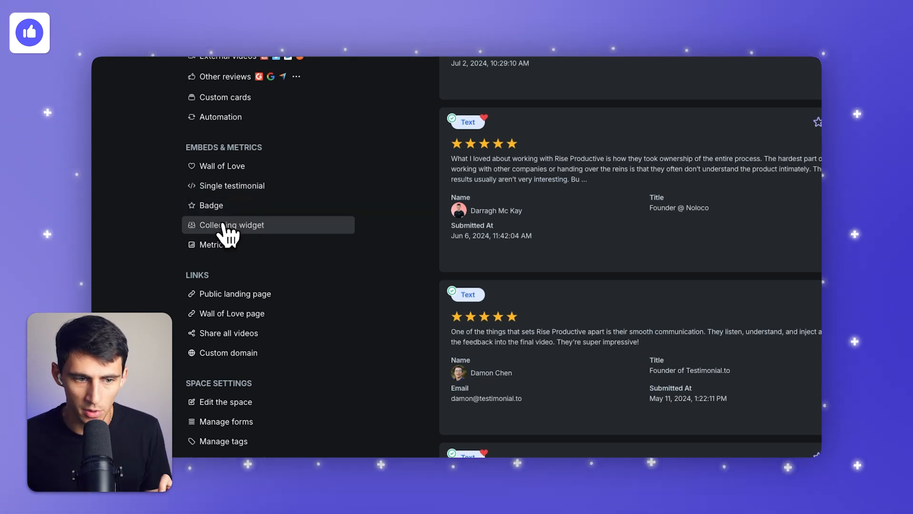
pyautogui.click(228, 400)
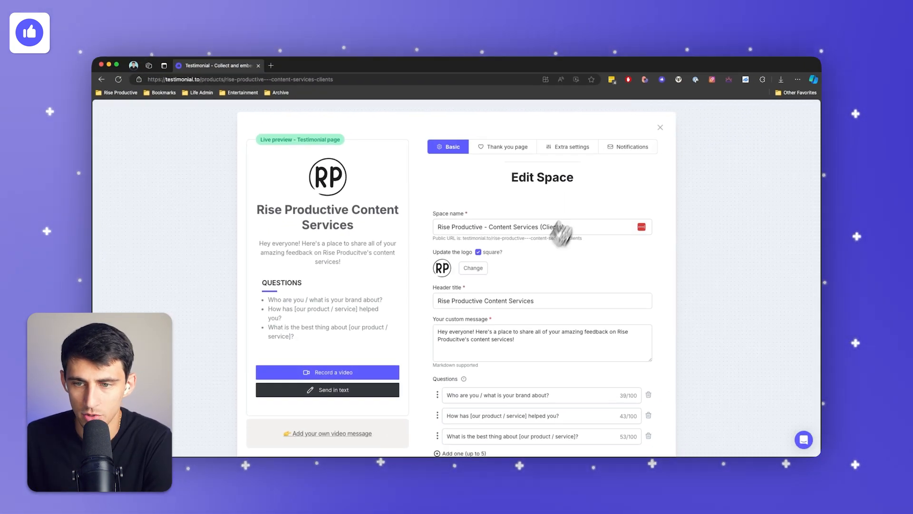
pyautogui.click(614, 148)
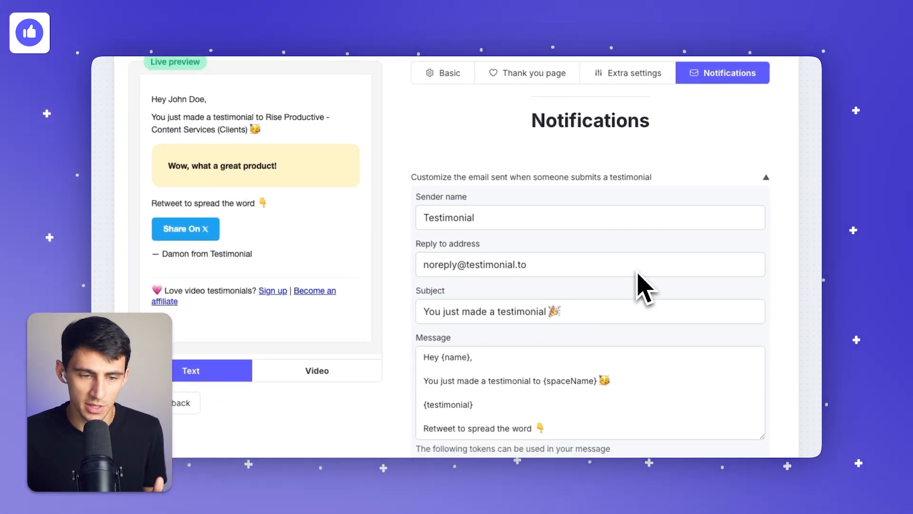
# Examine the sender name, description and subject line of the email sent after a testimonial is submitted.
pyautogui.tripleClick(540, 218)
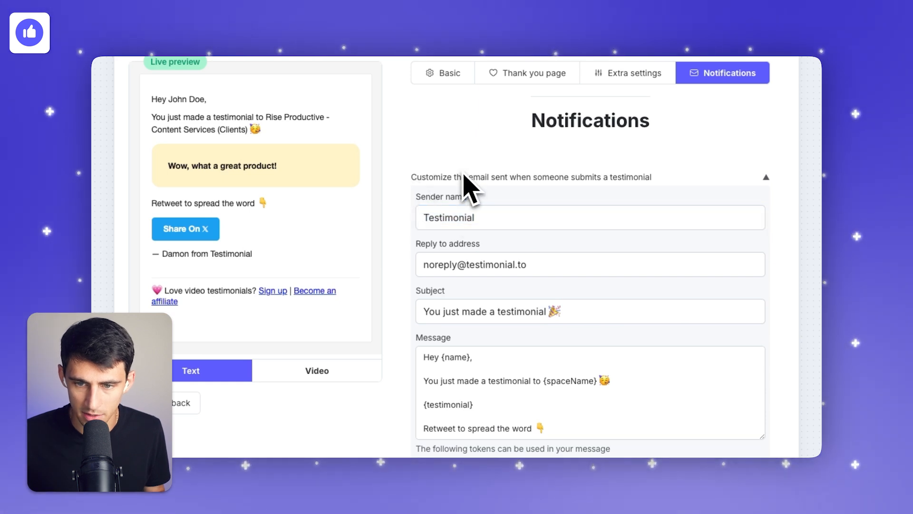
pyautogui.moveTo(468, 177); pyautogui.dragTo(681, 192)
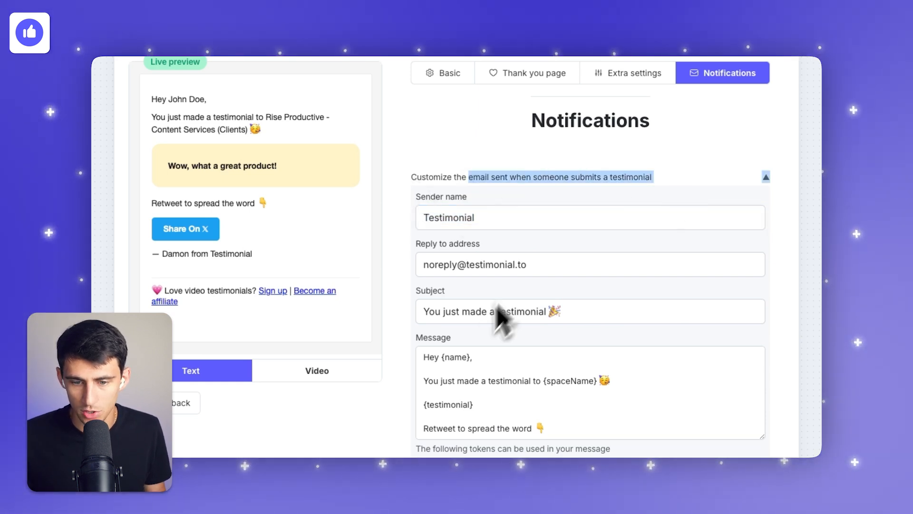
pyautogui.click(460, 360)
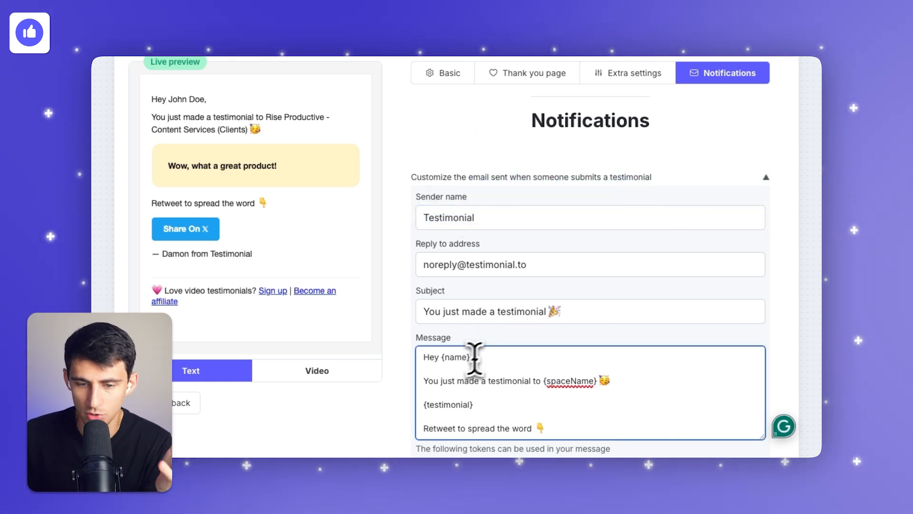
pyautogui.moveTo(424, 312); pyautogui.dragTo(608, 312)
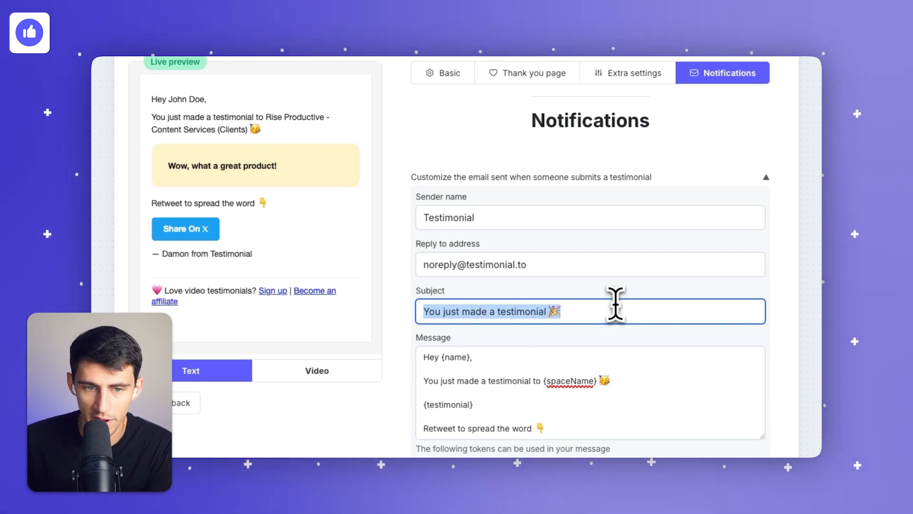
pyautogui.scroll(1, 616, 304)
pyautogui.click(531, 334)
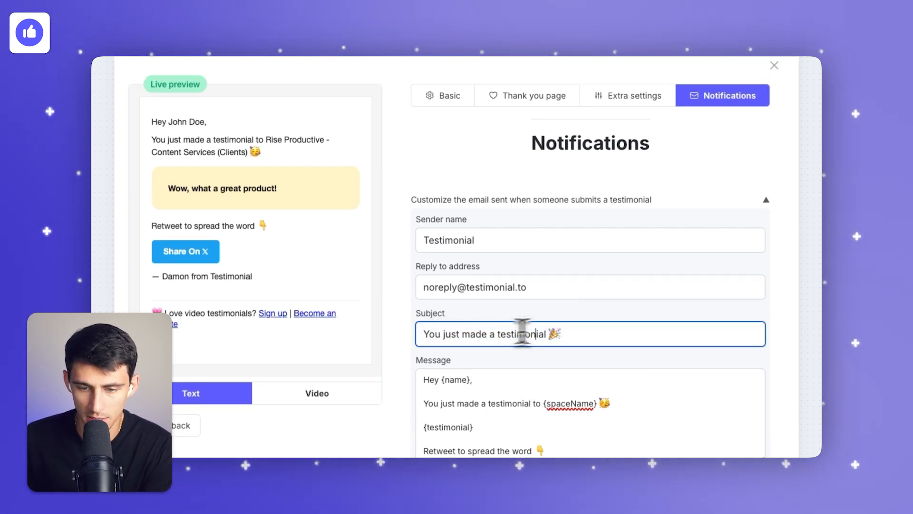
pyautogui.hotkey('alt', 'shift', 'Left')
pyautogui.hotkey('alt', 'shift', 'Left')
pyautogui.hotkey('alt', 'shift', 'Left')
pyautogui.hotkey('alt', 'shift', 'Left')
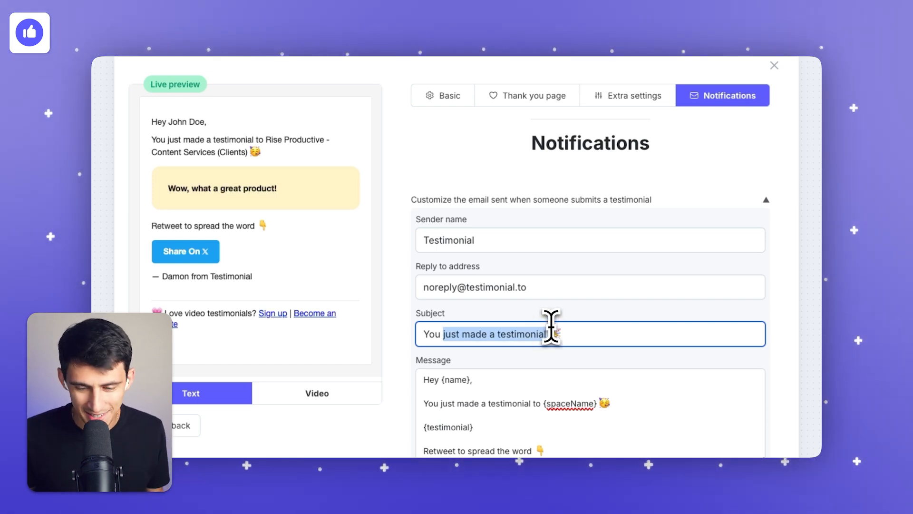
pyautogui.scroll(-1, 561, 338)
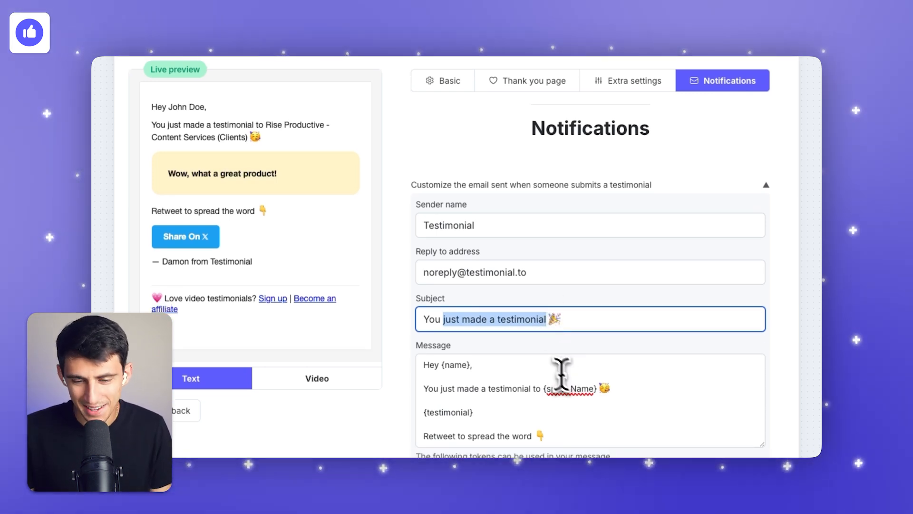
# Examine the greeting and opening line of the notification email's message.
pyautogui.click(493, 369)
pyautogui.scroll(-1, 493, 366)
pyautogui.scroll(1, 513, 371)
pyautogui.scroll(-1, 809, 338)
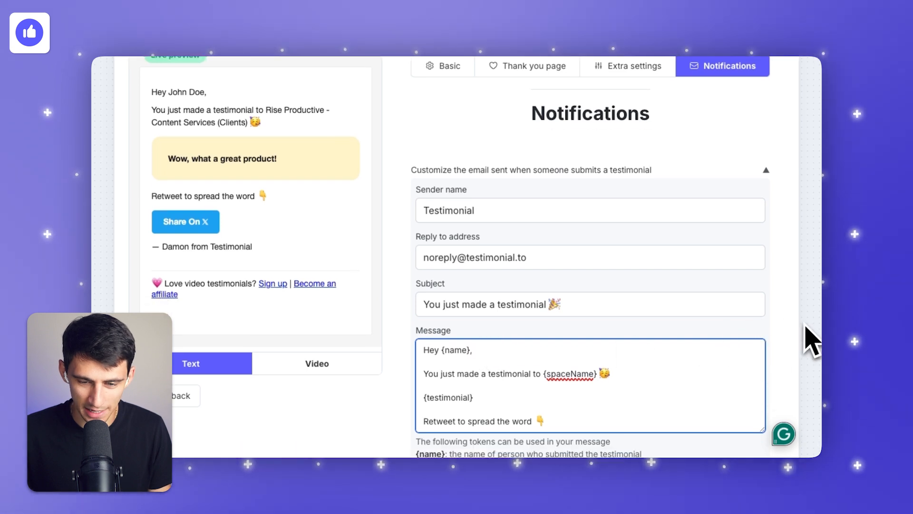
pyautogui.click(596, 348)
pyautogui.tripleClick(523, 373)
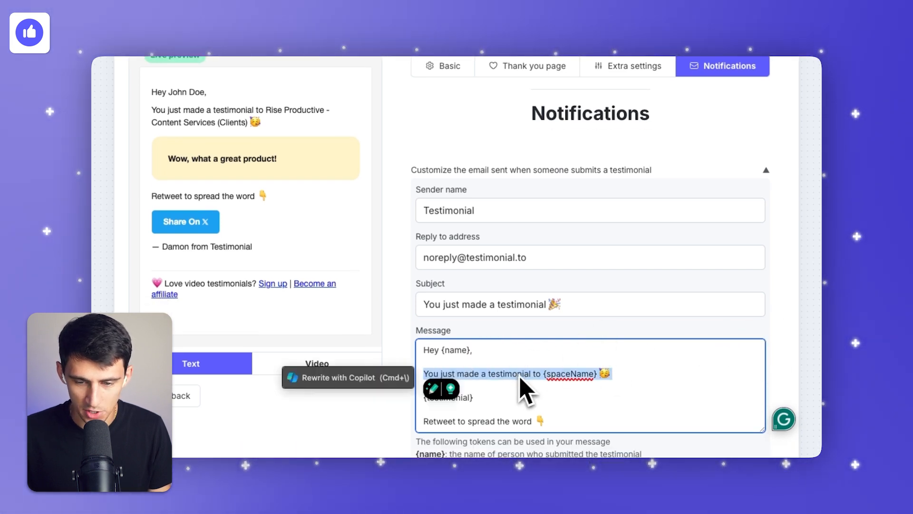
pyautogui.click(470, 365)
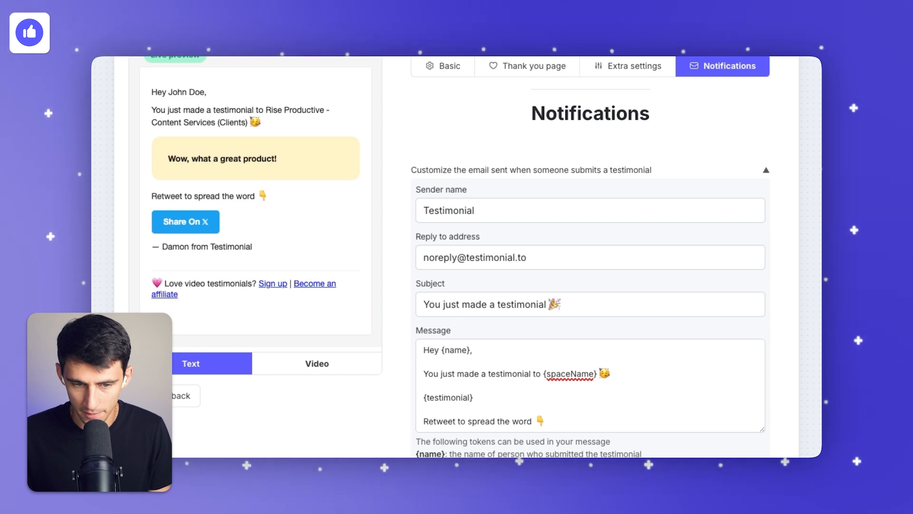
# Replace the {spaceName} token in the email message with "Rise Productive's Content Services".
pyautogui.tripleClick(490, 374)
pyautogui.click(530, 374)
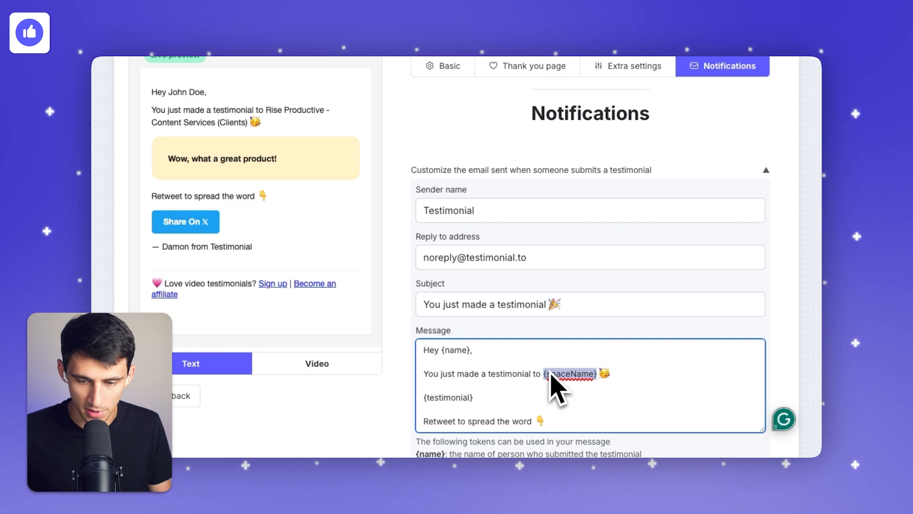
pyautogui.scroll(1, 570, 371)
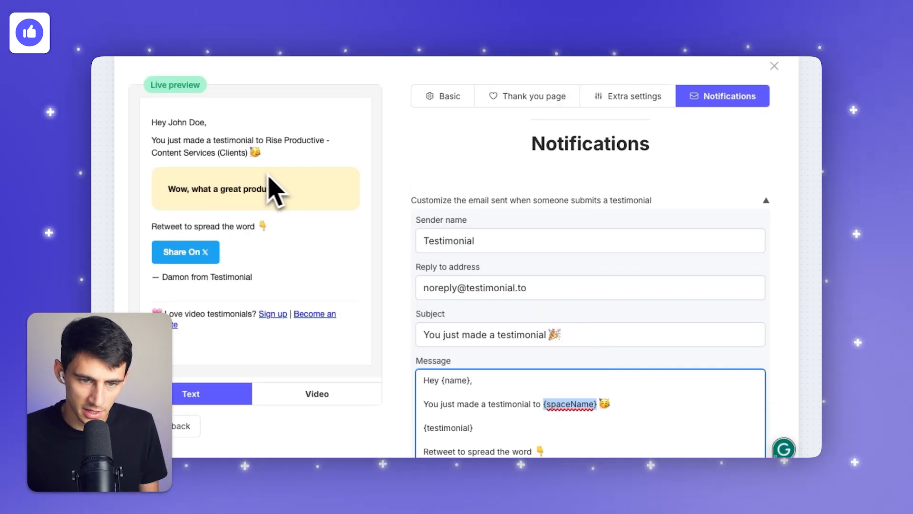
pyautogui.scroll(-1, 652, 360)
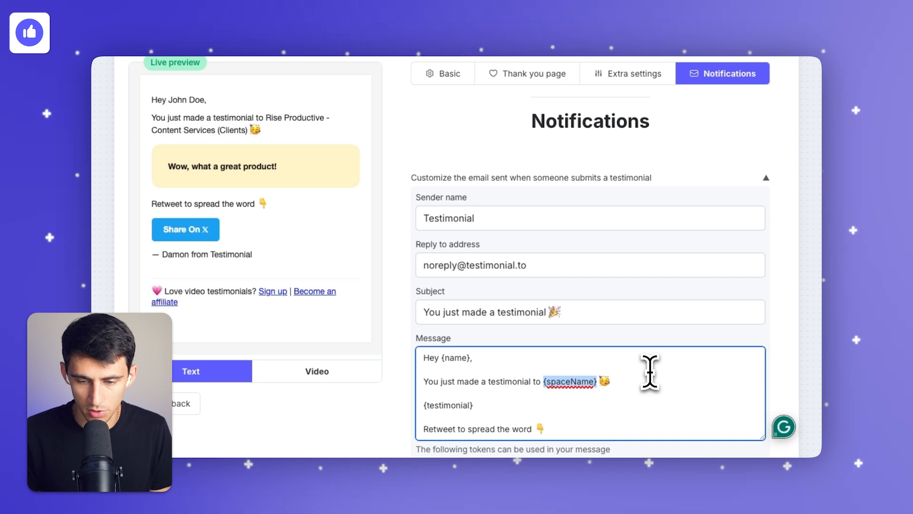
pyautogui.write('Rise')
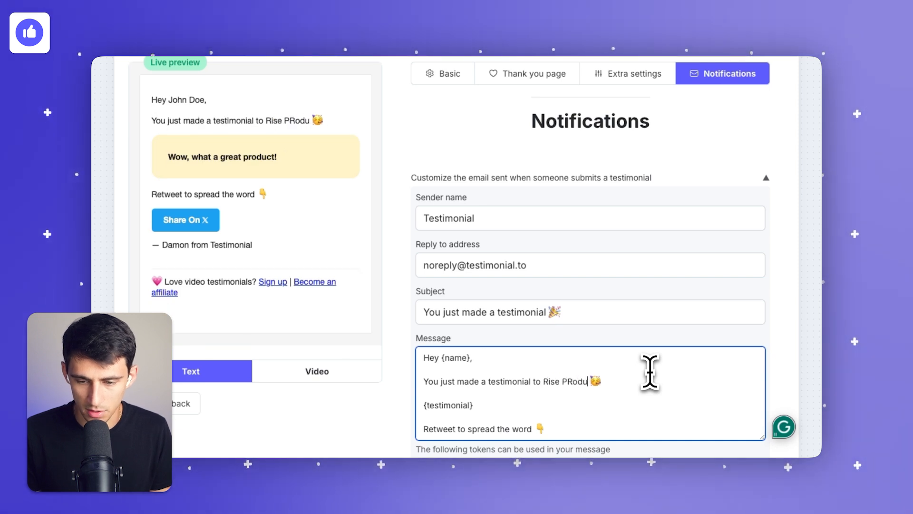
pyautogui.write(" Productive's Content Services")
# Review the message's testimonial token and retweet line, and compare the email's text and video previews.
pyautogui.doubleClick(428, 404)
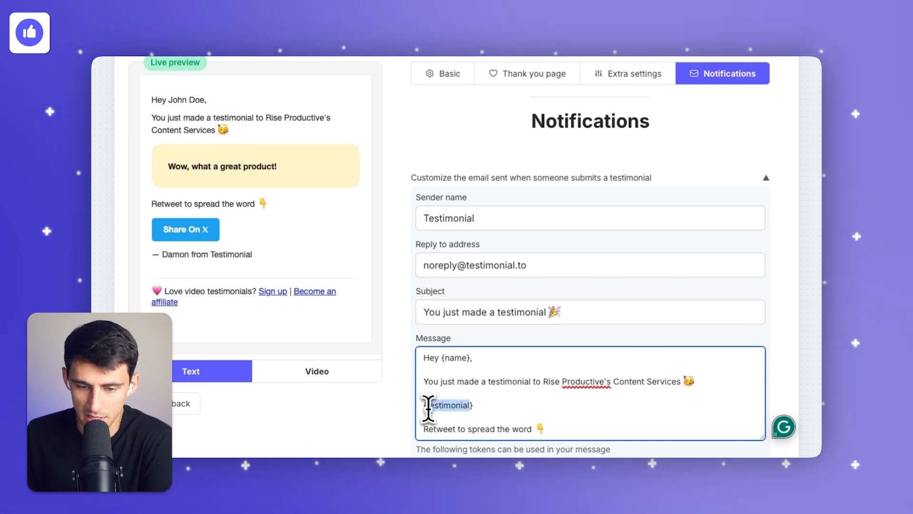
pyautogui.scroll(-1, 430, 406)
pyautogui.tripleClick(436, 398)
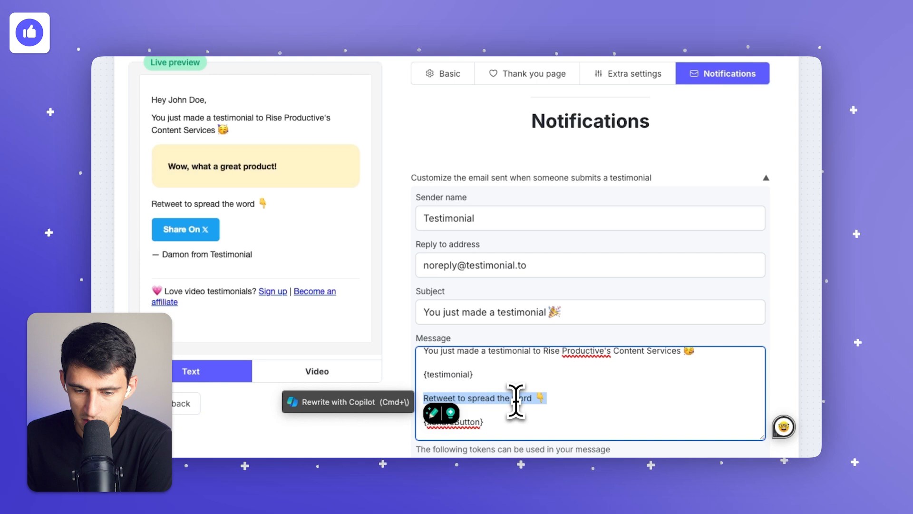
pyautogui.click(344, 372)
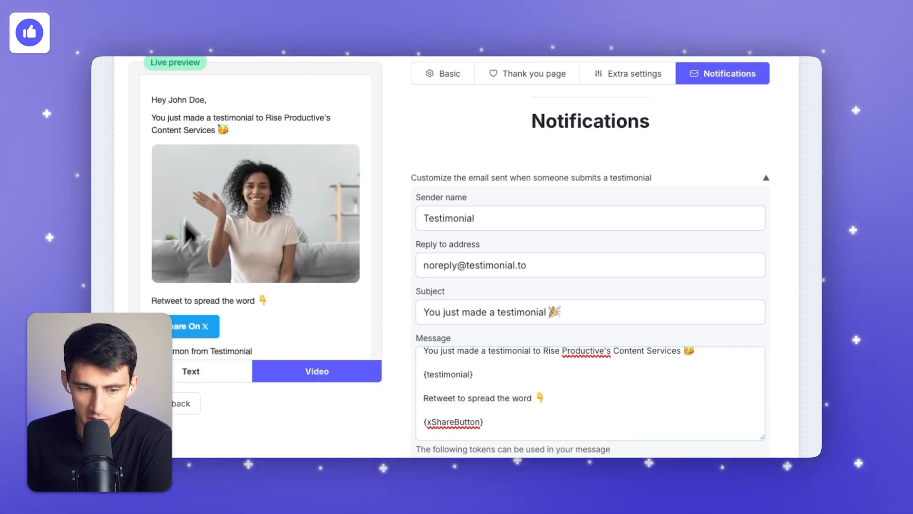
pyautogui.click(183, 376)
pyautogui.click(295, 372)
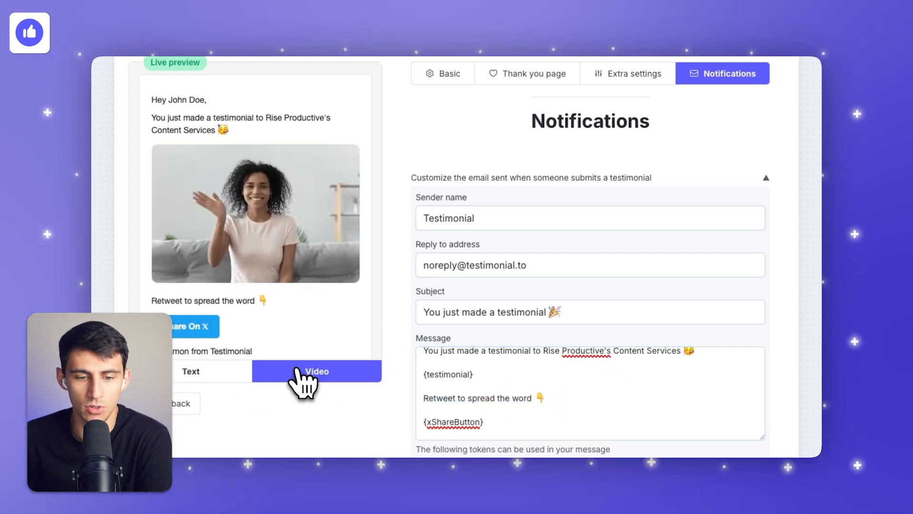
pyautogui.click(202, 372)
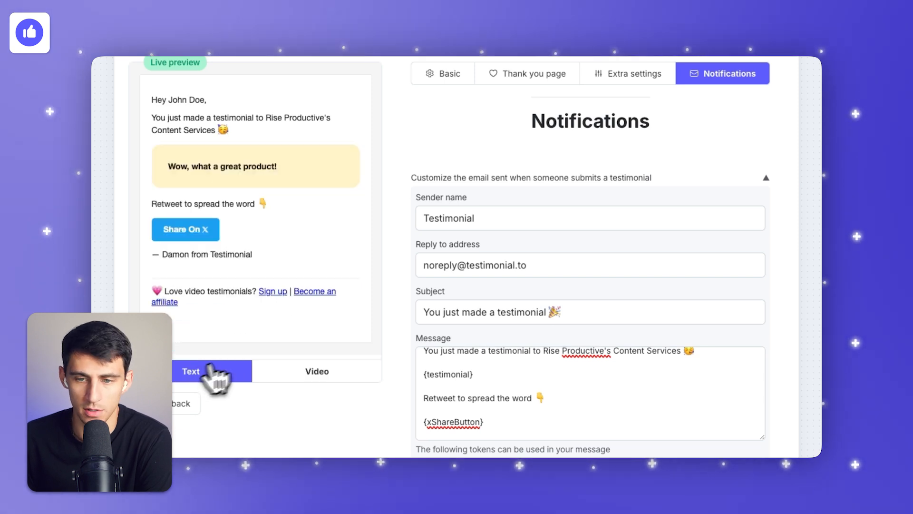
pyautogui.scroll(-1, 761, 171)
pyautogui.scroll(1, 566, 359)
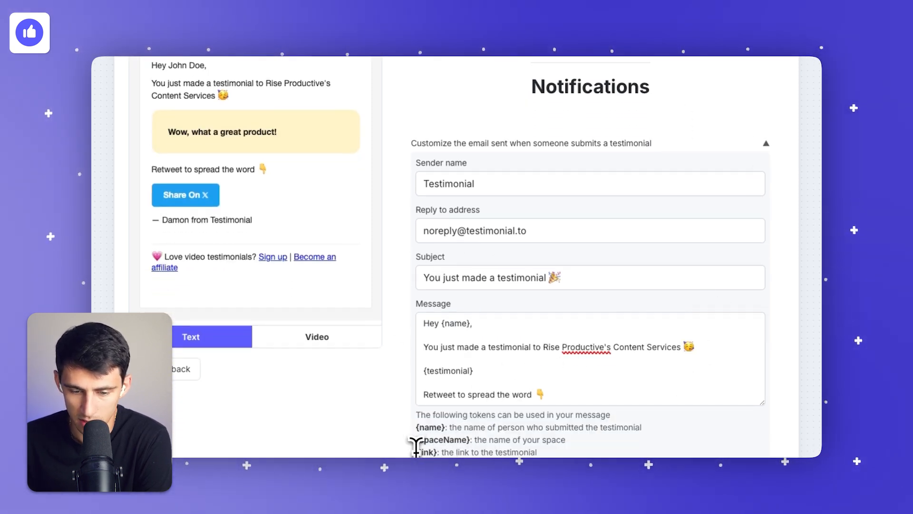
# Add the {link} token below {testimonial} in the email message, separated by a blank line, and leave the space editor.
pyautogui.moveTo(422, 371); pyautogui.dragTo(472, 373)
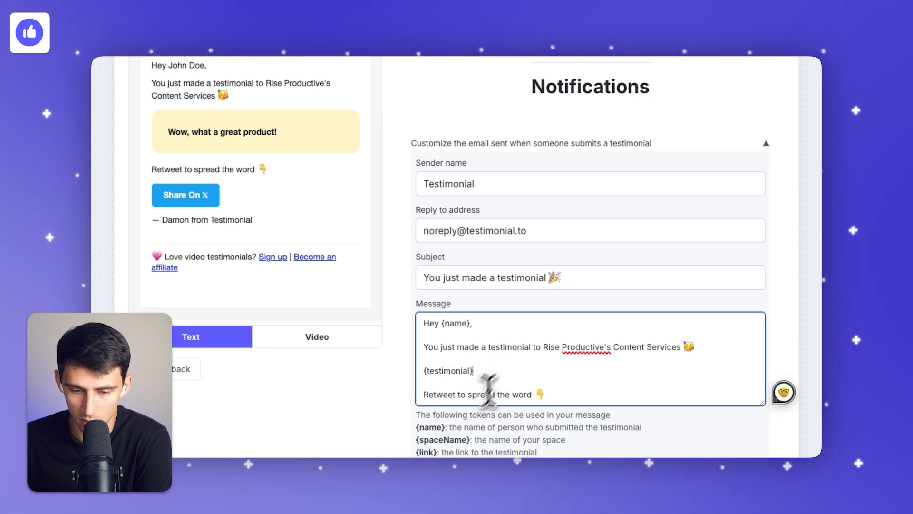
pyautogui.moveTo(416, 450); pyautogui.dragTo(437, 449)
pyautogui.hotkey('ctrl', 'c')
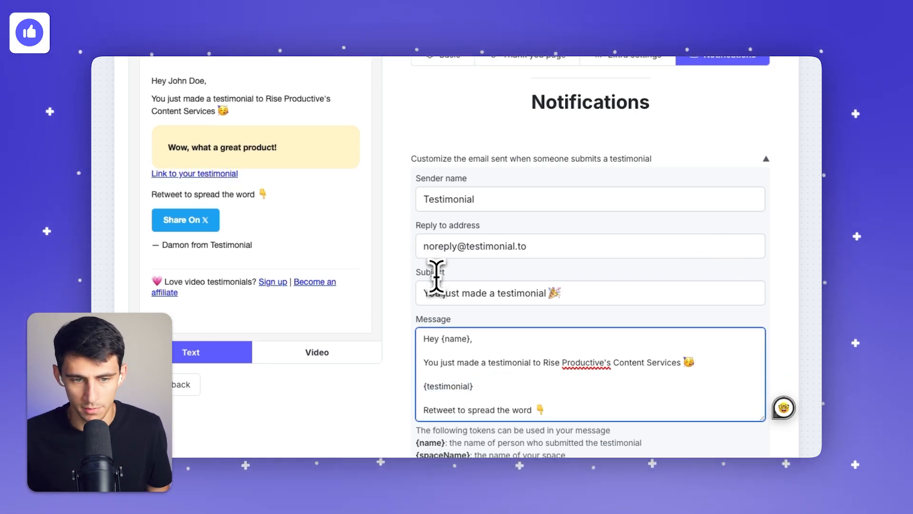
pyautogui.press('Return')
pyautogui.hotkey('ctrl', 'v')
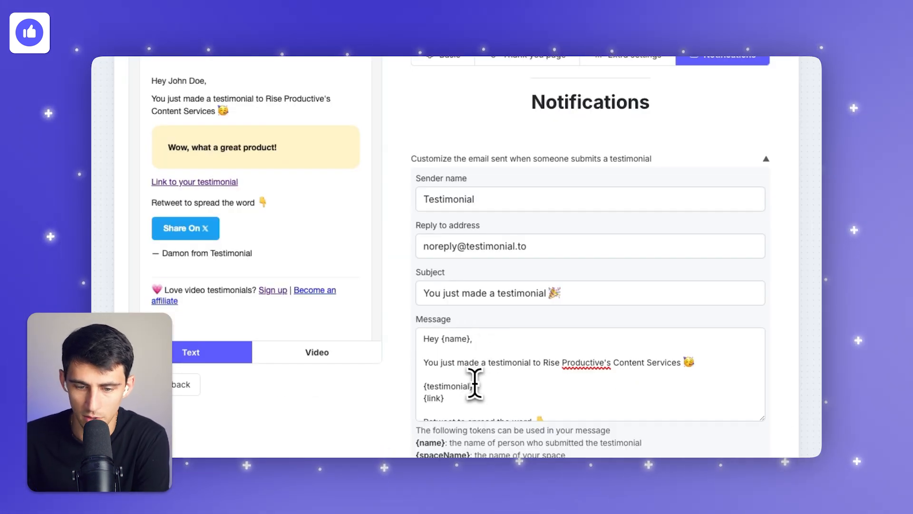
pyautogui.click(474, 385)
pyautogui.press('Return')
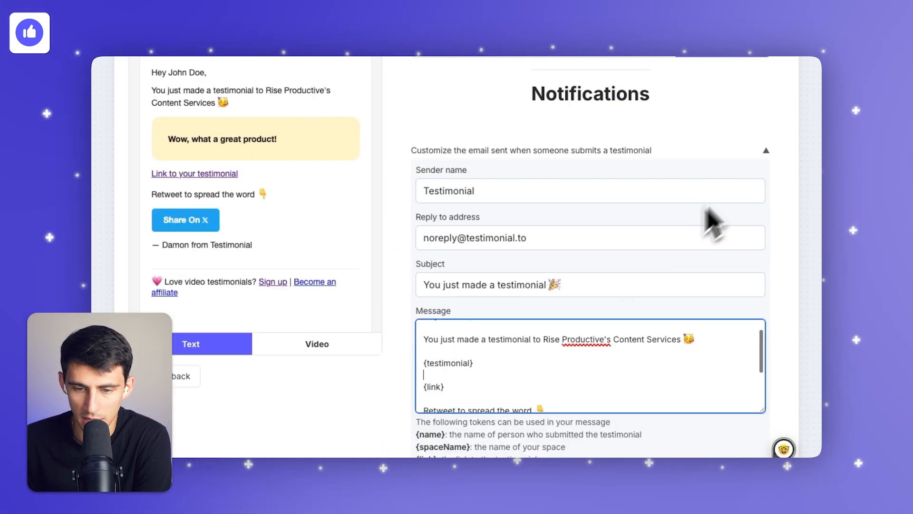
pyautogui.click(534, 414)
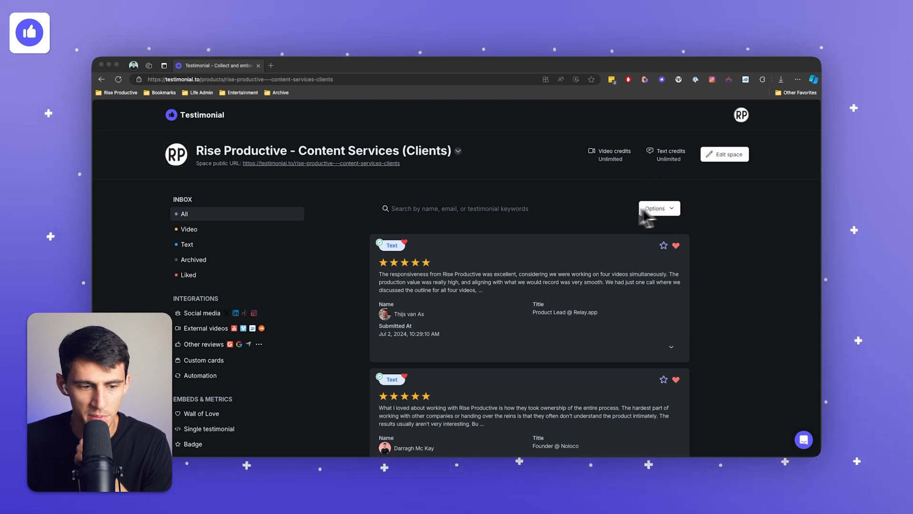
# Reopen the Rise Productive - Content Services (Clients) space for editing.
pyautogui.click(659, 208)
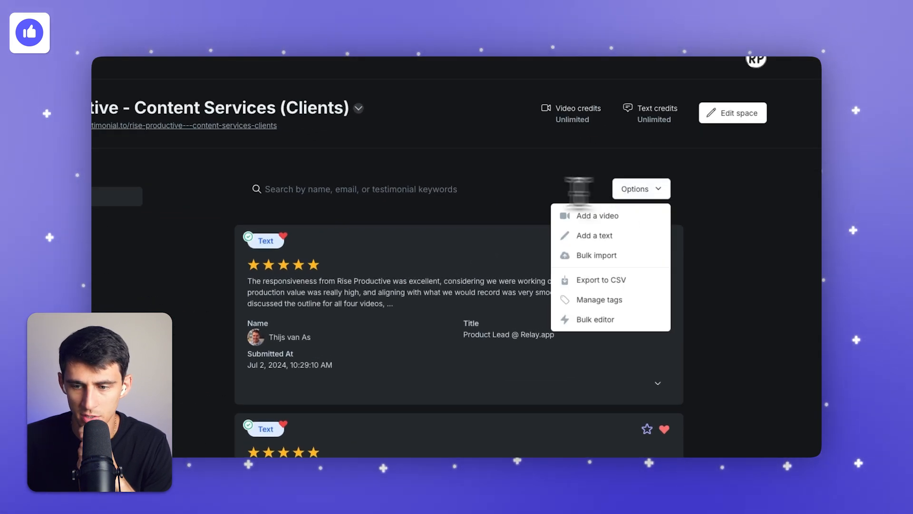
pyautogui.scroll(-10, 285, 332)
pyautogui.click(202, 405)
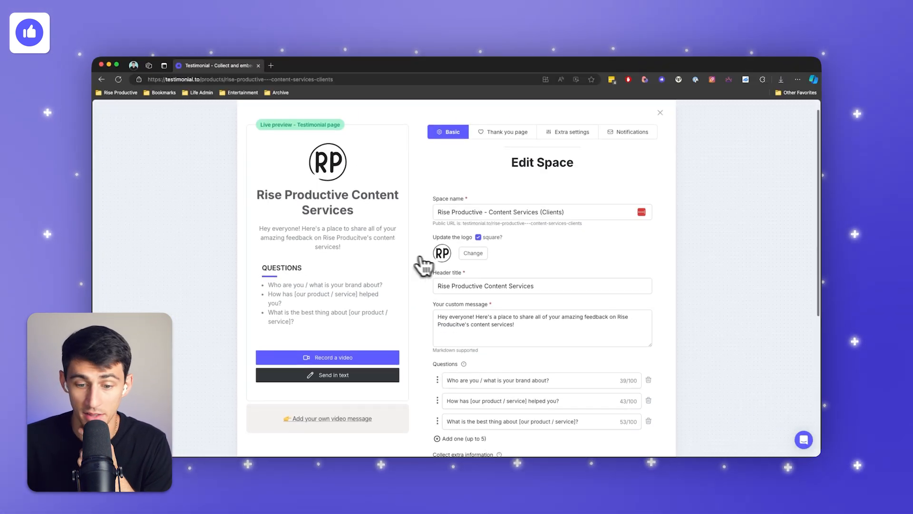
# In the extra information collected with testimonials, make the Email field not required and turn it off.
pyautogui.scroll(-5, 611, 228)
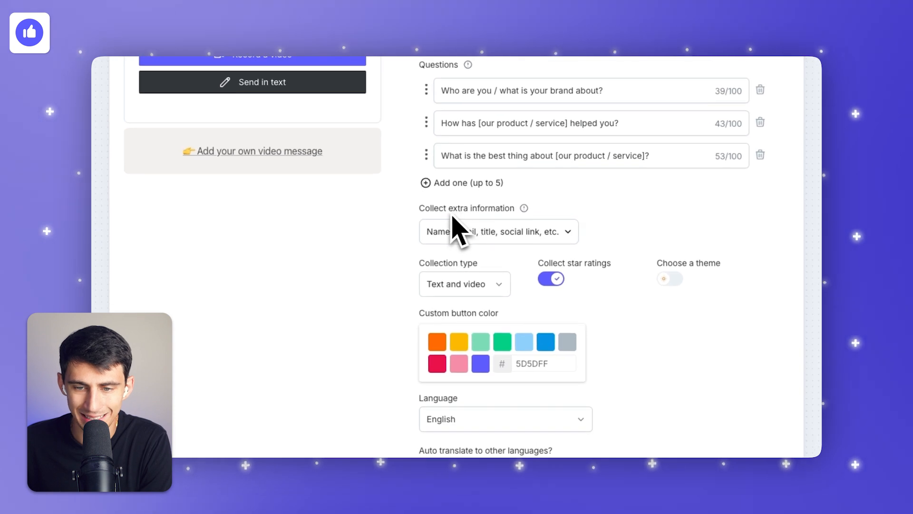
pyautogui.click(480, 240)
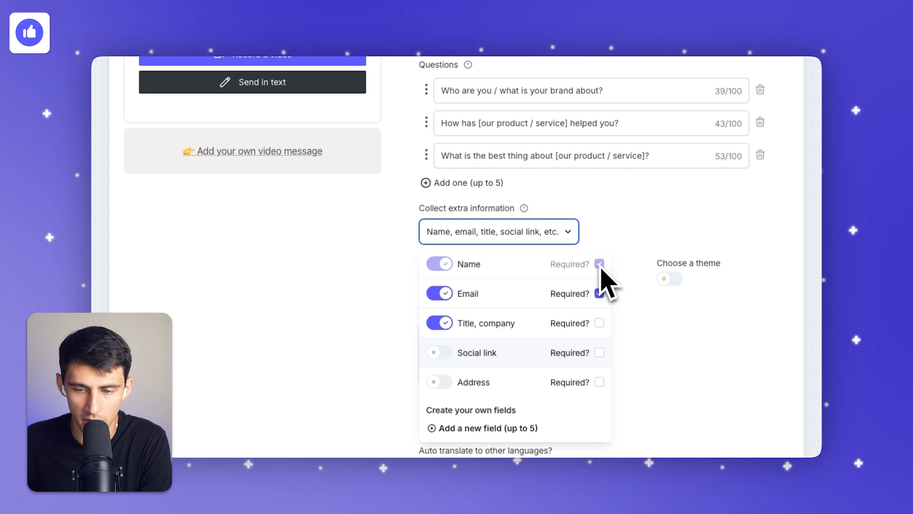
pyautogui.click(599, 293)
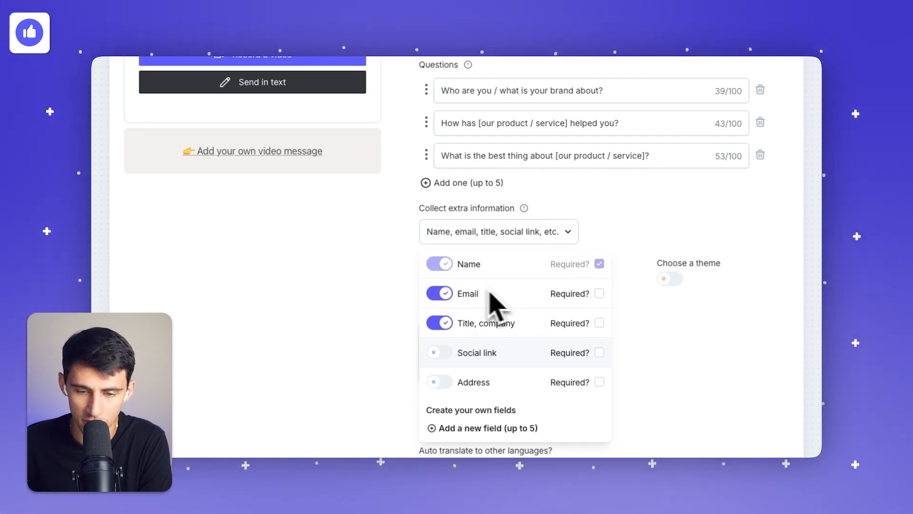
pyautogui.click(439, 294)
pyautogui.scroll(8, 476, 349)
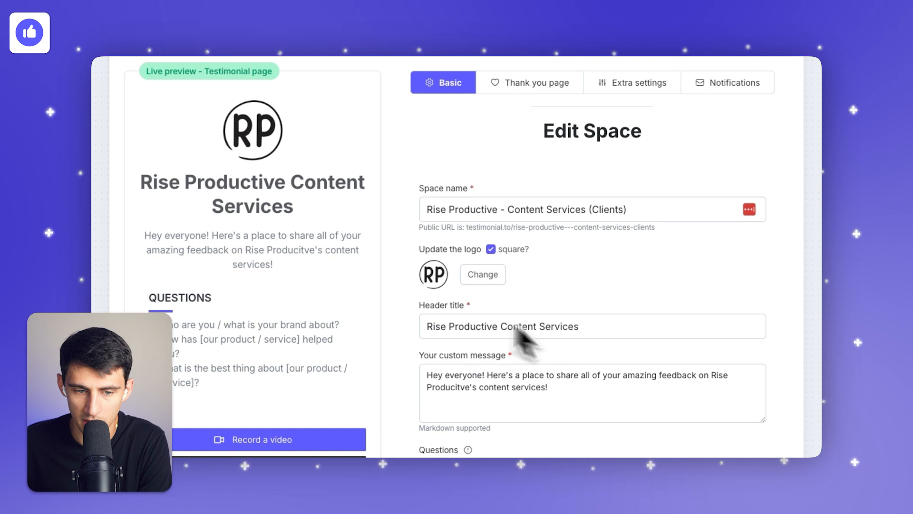
# Switch the Email field on in the extra information collected with testimonials, and close the field list.
pyautogui.scroll(-8, 509, 337)
pyautogui.click(471, 267)
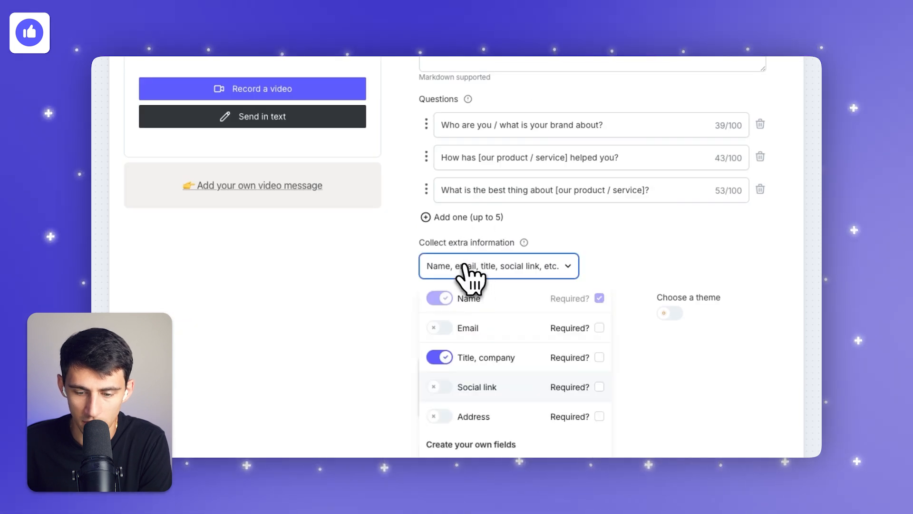
pyautogui.click(433, 327)
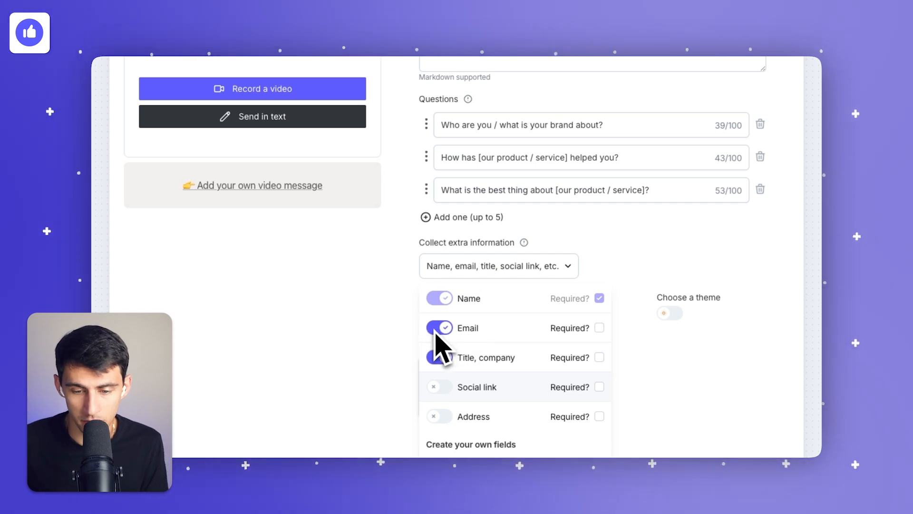
pyautogui.click(449, 327)
pyautogui.click(383, 322)
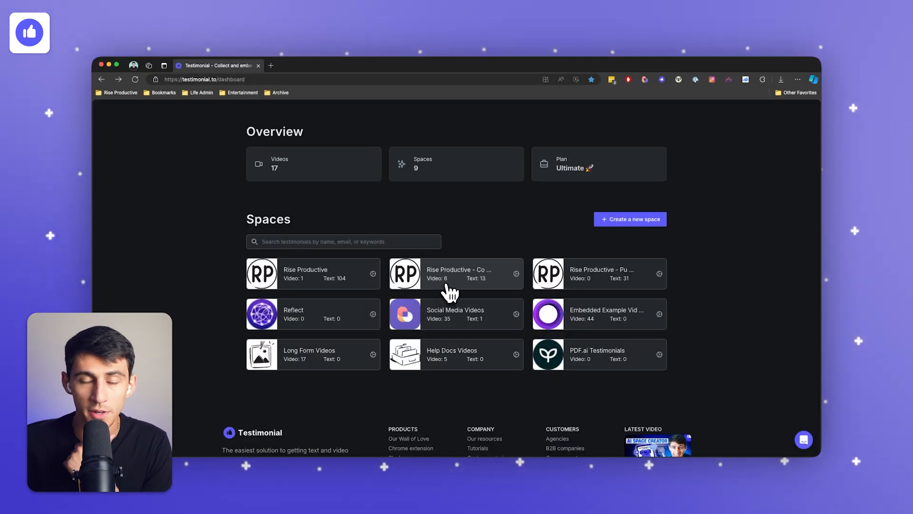
# Open the Rise Productive content services space and look through its received testimonials.
pyautogui.click(449, 291)
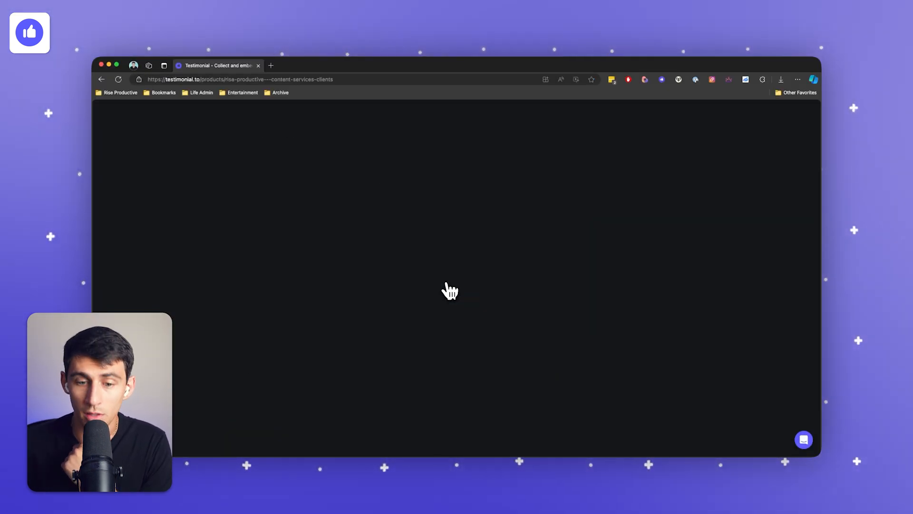
pyautogui.scroll(-5, 473, 242)
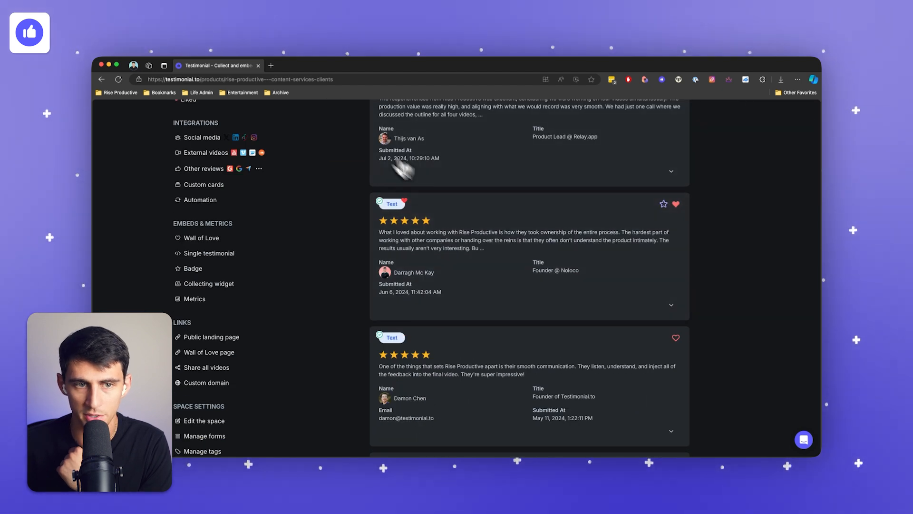
# In a new tab, open the Content Services page of the Rise Productive website and review its client testimonials.
pyautogui.click(272, 67)
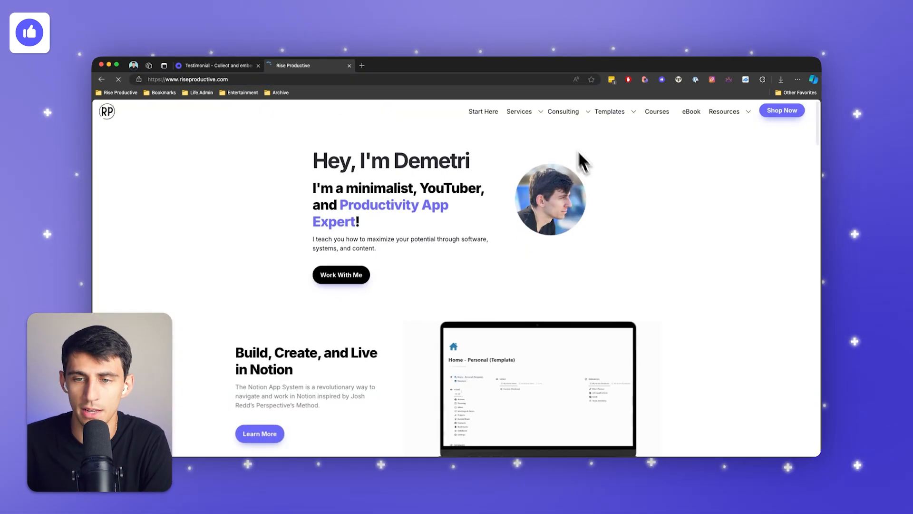
pyautogui.moveTo(518, 114)
pyautogui.click(513, 193)
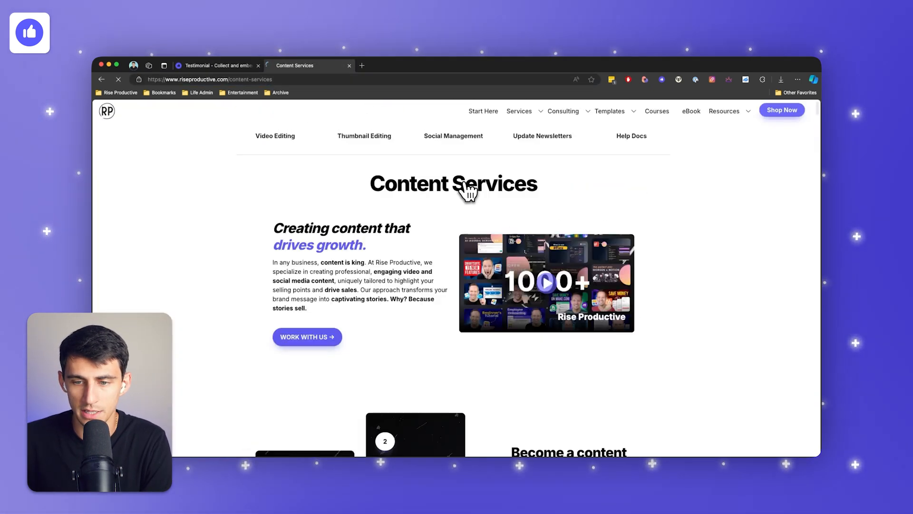
pyautogui.scroll(-15, 528, 260)
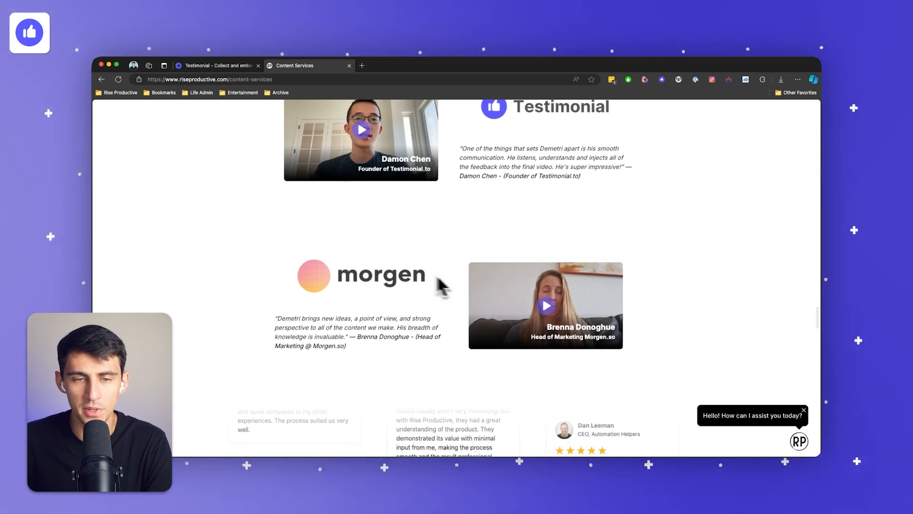
pyautogui.scroll(2, 437, 264)
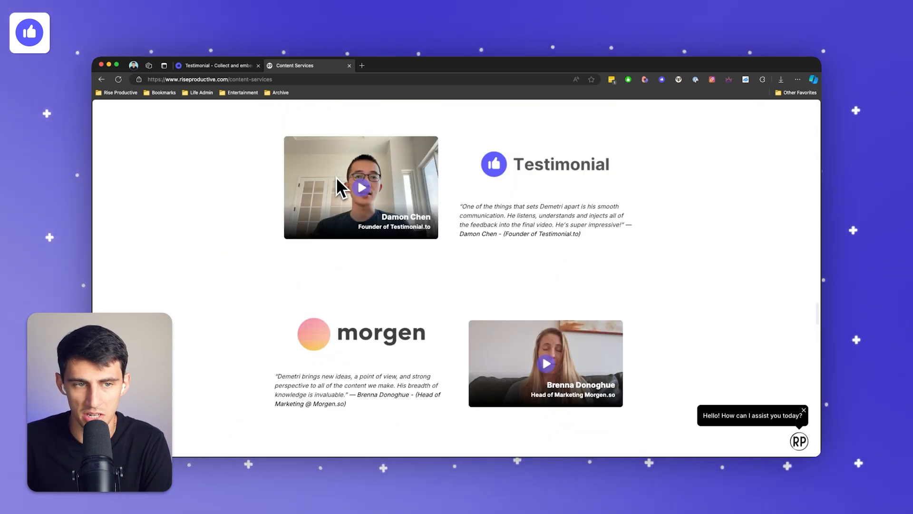
# Return to the Testimonial space and open the share link settings of the text testimonial from Relay.app's Product Lead.
pyautogui.click(233, 65)
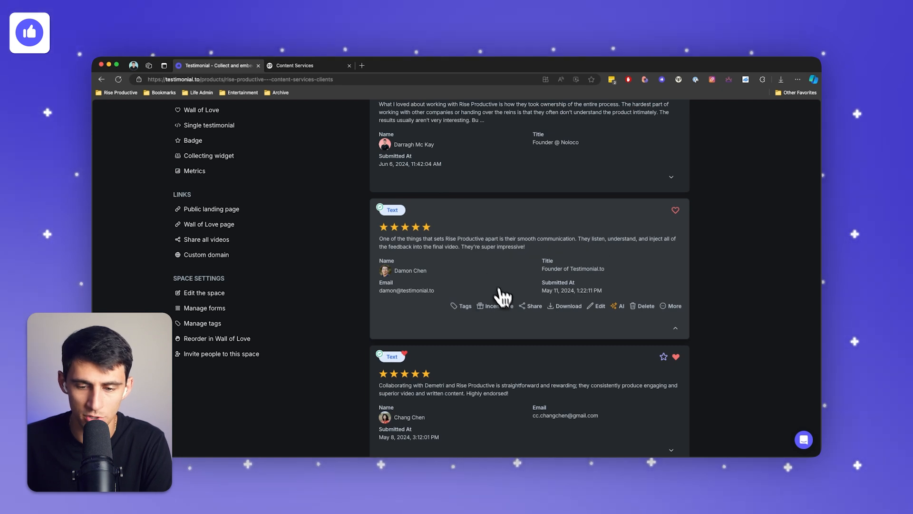
pyautogui.scroll(-3, 525, 260)
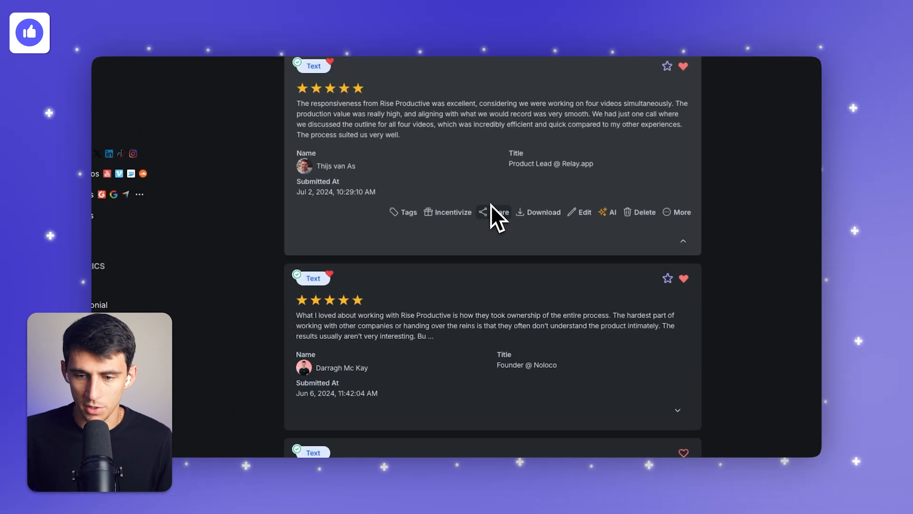
pyautogui.click(508, 252)
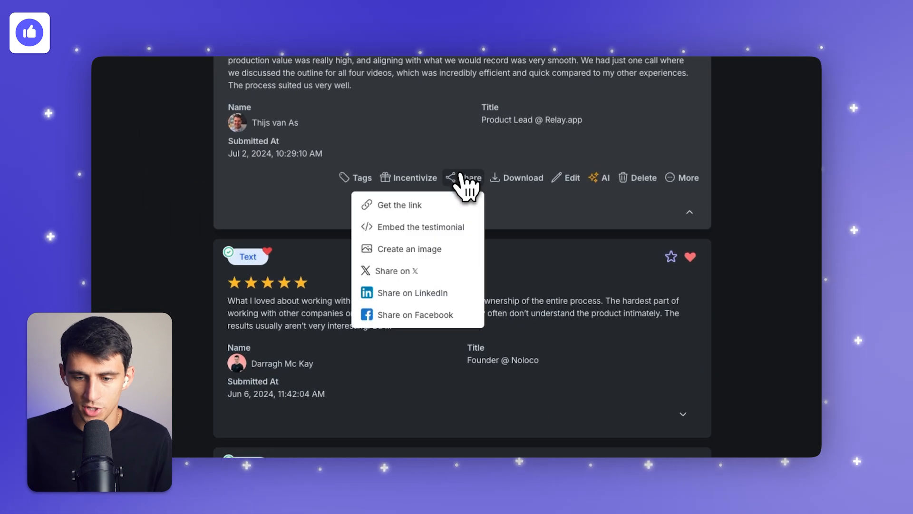
pyautogui.click(442, 206)
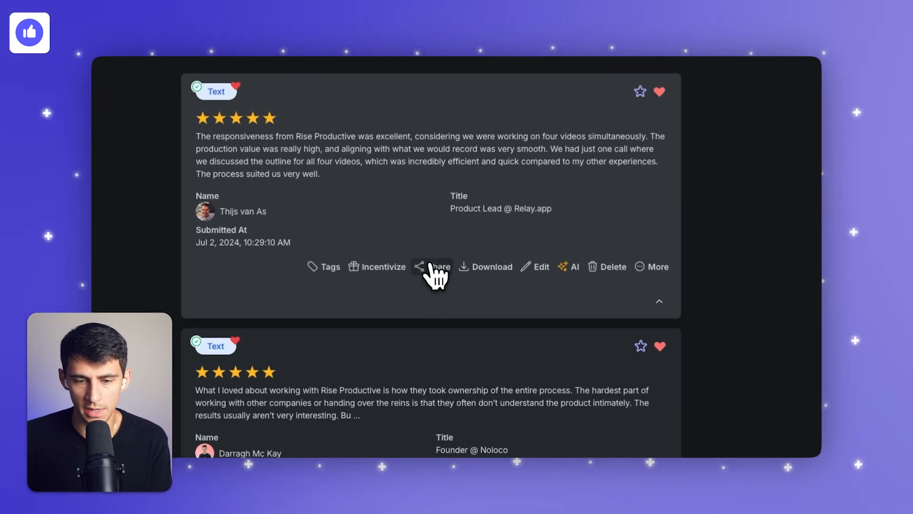
pyautogui.click(517, 324)
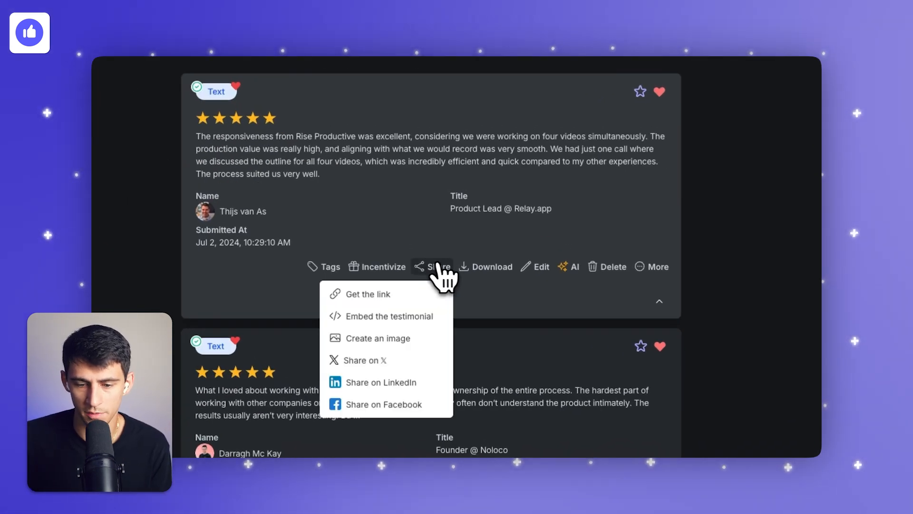
pyautogui.click(402, 297)
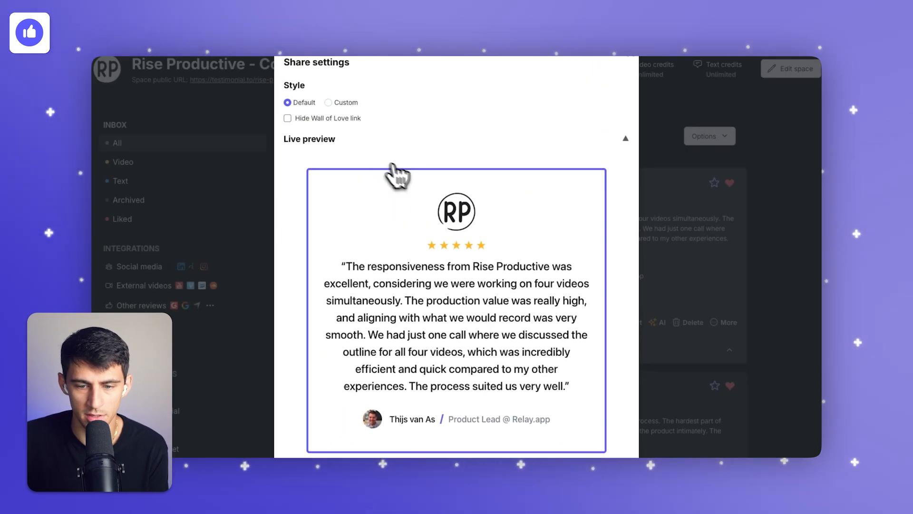
# Review the testimonial's live preview and share link, and try the Hide Wall of Love link option.
pyautogui.scroll(-2, 540, 280)
pyautogui.scroll(-2, 524, 323)
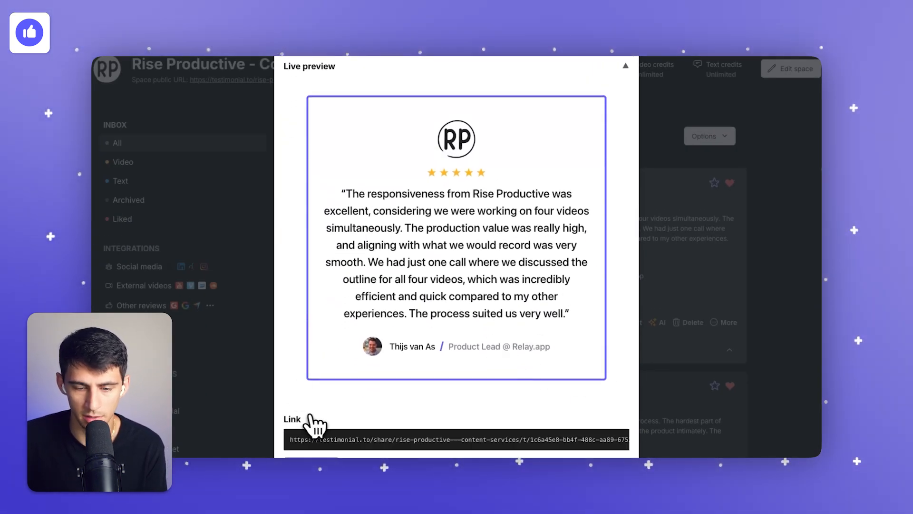
pyautogui.scroll(-1, 332, 390)
pyautogui.scroll(2, 375, 336)
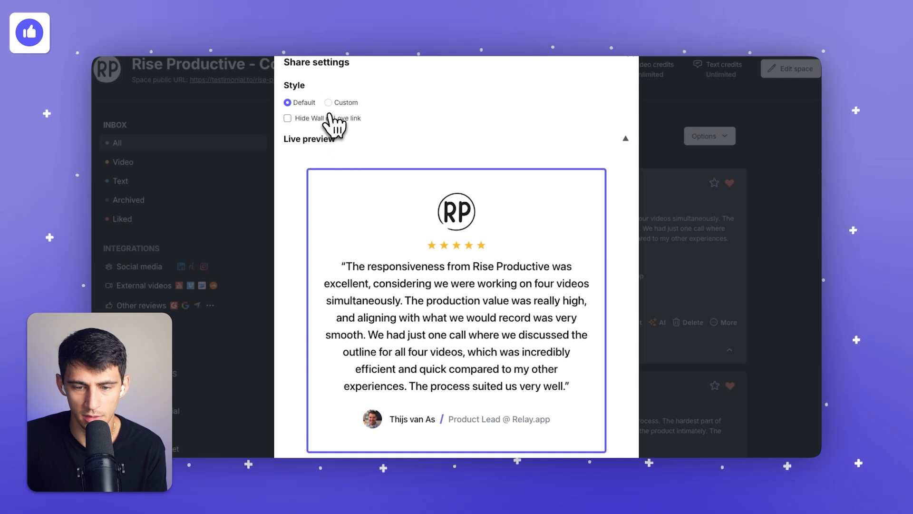
pyautogui.scroll(-1, 428, 183)
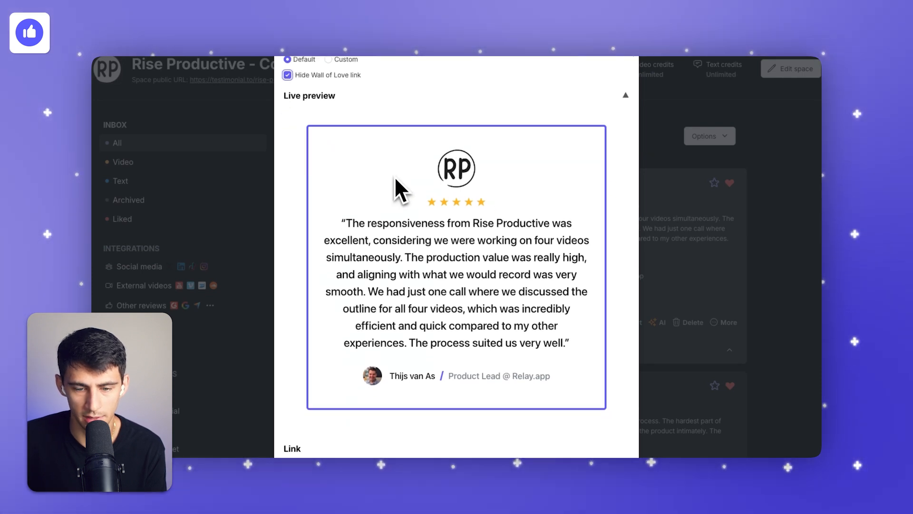
pyautogui.scroll(1, 380, 190)
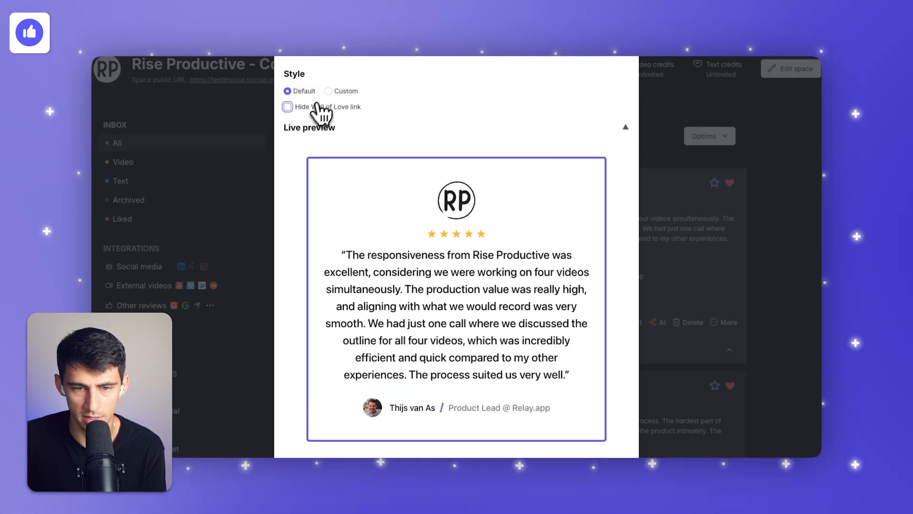
# Switch the share style to Custom and look through its Background and Shadow settings.
pyautogui.click(330, 91)
pyautogui.click(504, 150)
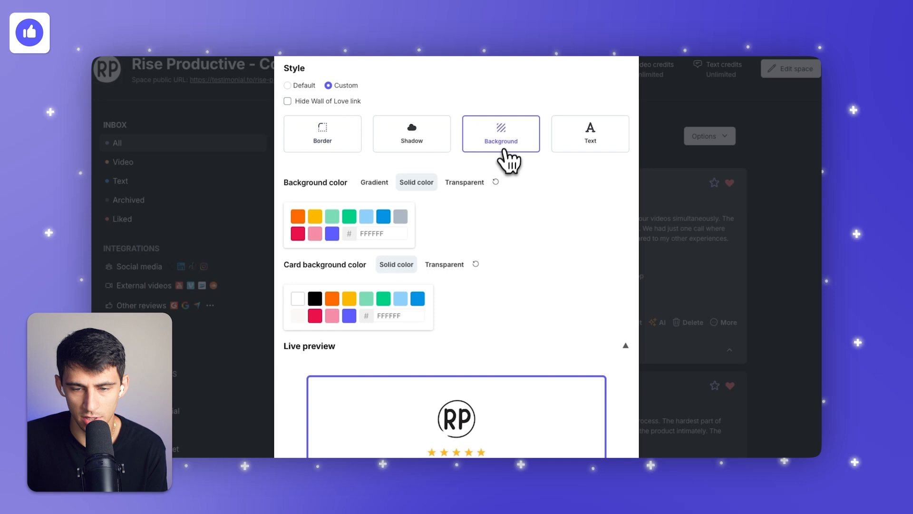
pyautogui.scroll(-2, 508, 159)
pyautogui.scroll(3, 500, 162)
pyautogui.click(410, 159)
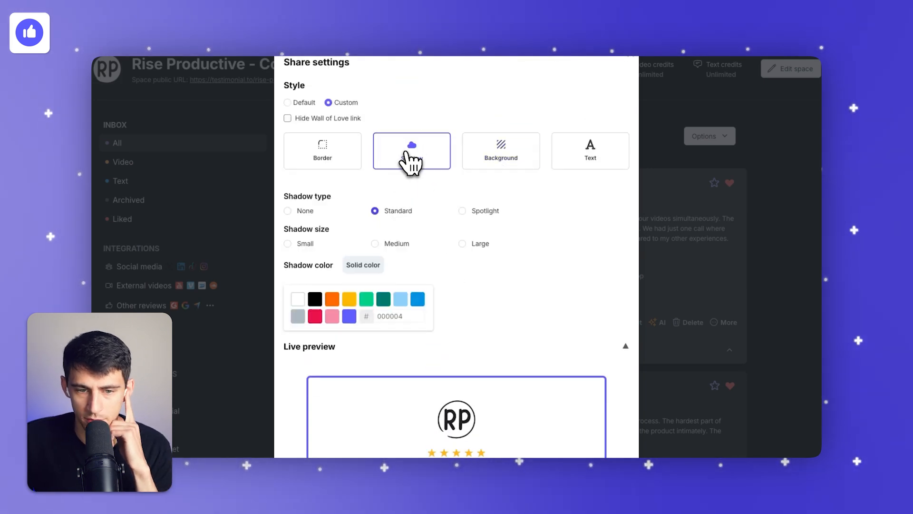
# Try green as the border color of the shared testimonial card.
pyautogui.click(332, 161)
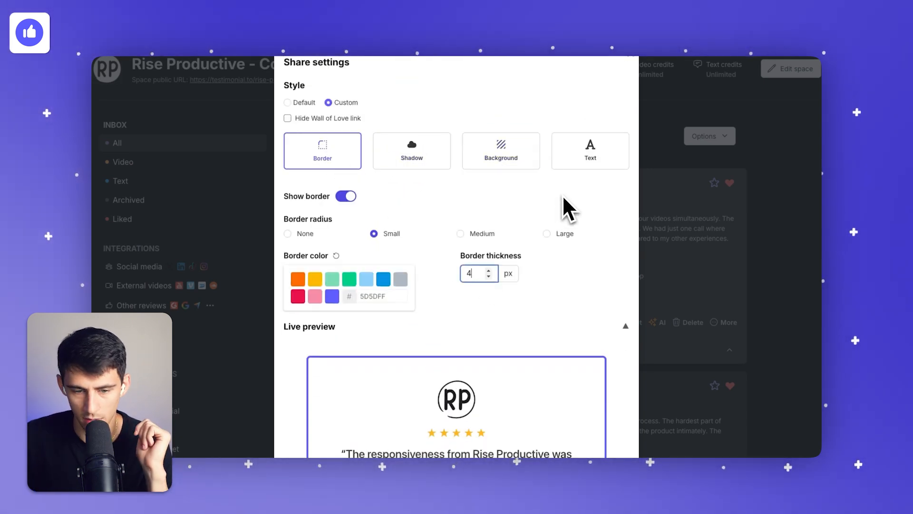
pyautogui.click(366, 278)
pyautogui.scroll(-1, 372, 286)
# Examine the custom style's text settings, including the font family and highlight background color, and collapse the live preview.
pyautogui.click(593, 139)
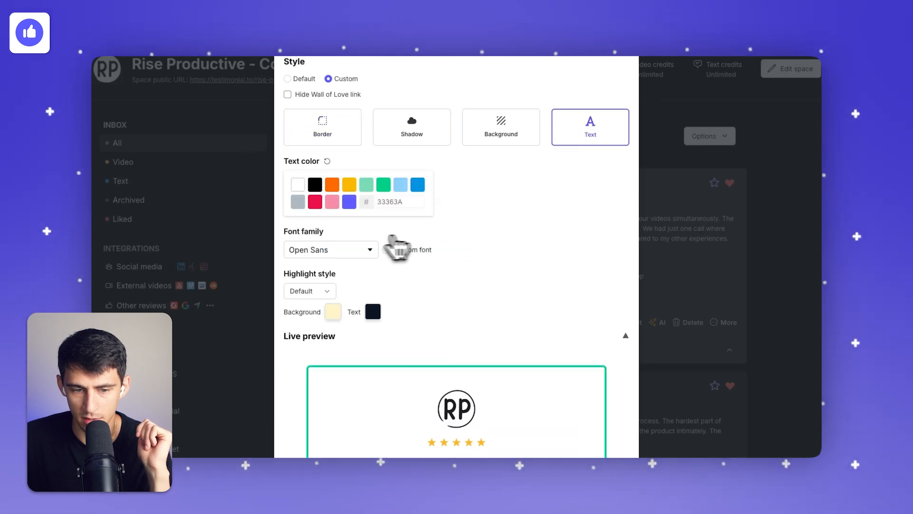
pyautogui.click(359, 249)
pyautogui.click(459, 278)
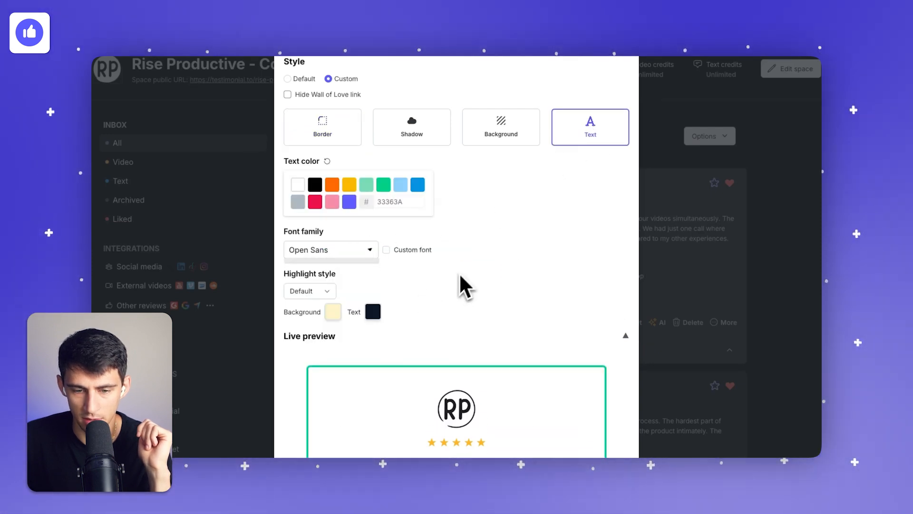
pyautogui.scroll(-5, 428, 281)
pyautogui.scroll(3, 428, 283)
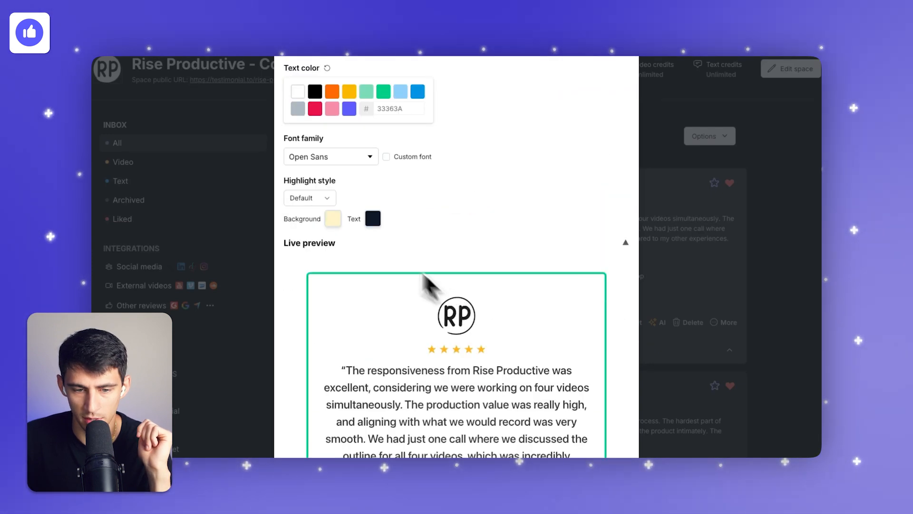
pyautogui.click(336, 219)
pyautogui.click(452, 245)
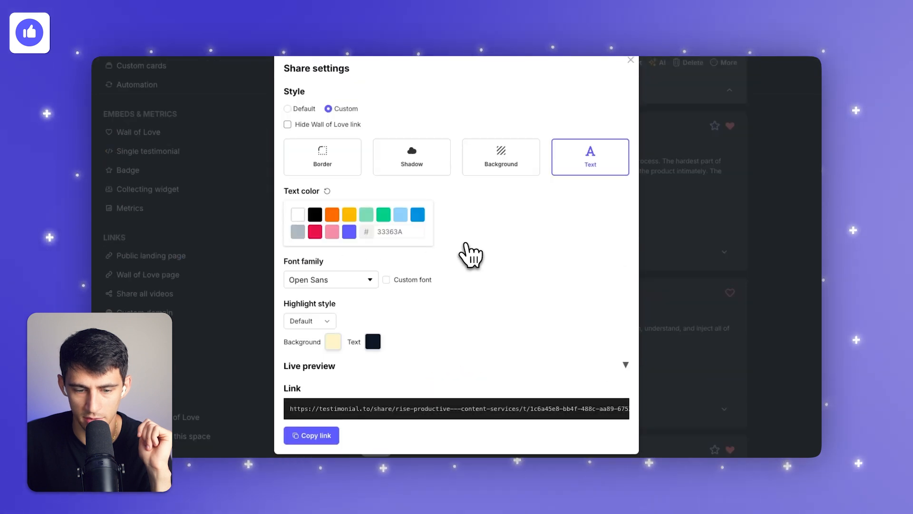
# Reset the share style by choosing Default and then Custom again, and expand the live preview.
pyautogui.click(304, 109)
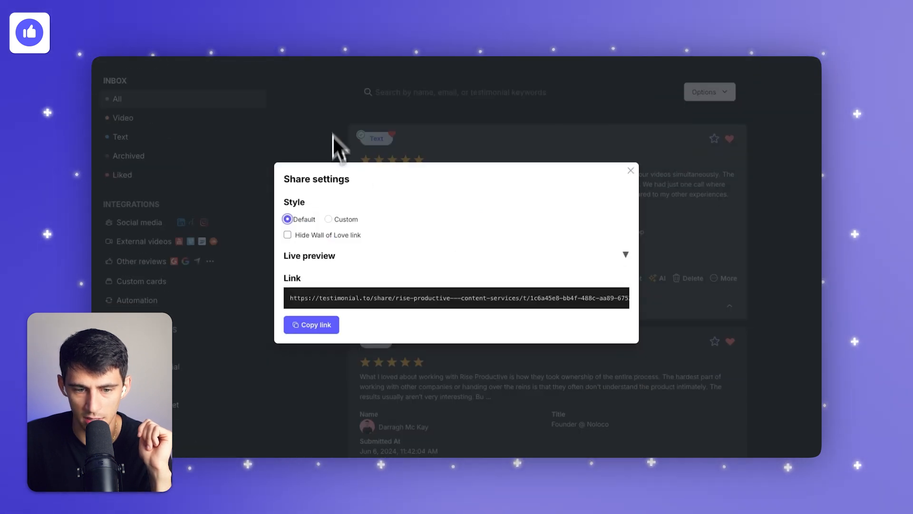
pyautogui.click(341, 219)
pyautogui.scroll(-3, 381, 257)
pyautogui.click(456, 236)
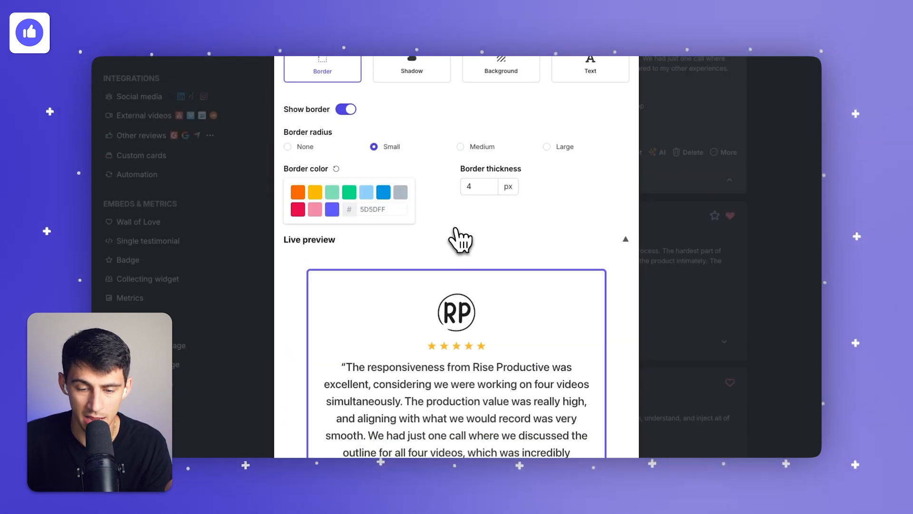
pyautogui.scroll(2, 459, 241)
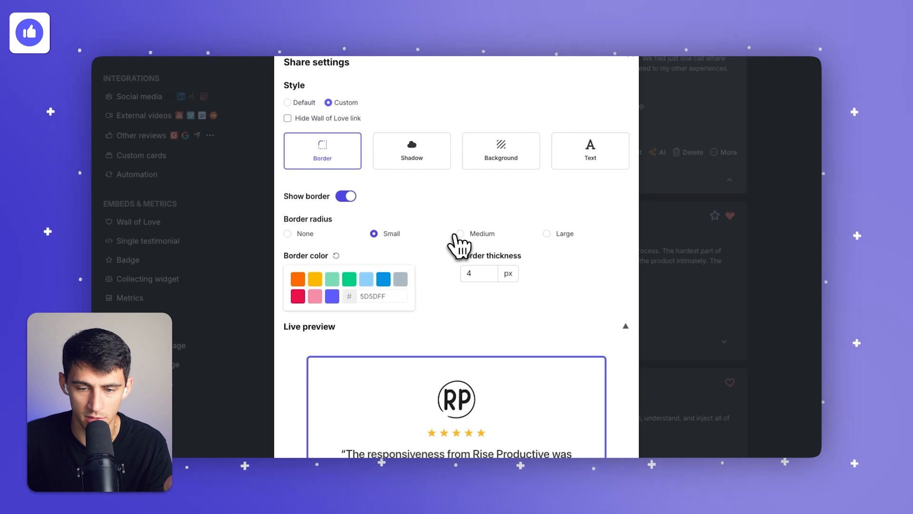
# Try a thicker card border, then bring the border thickness back to 4 px.
pyautogui.click(490, 270)
pyautogui.click(490, 270)
pyautogui.click(490, 270)
pyautogui.click(489, 276)
pyautogui.click(489, 276)
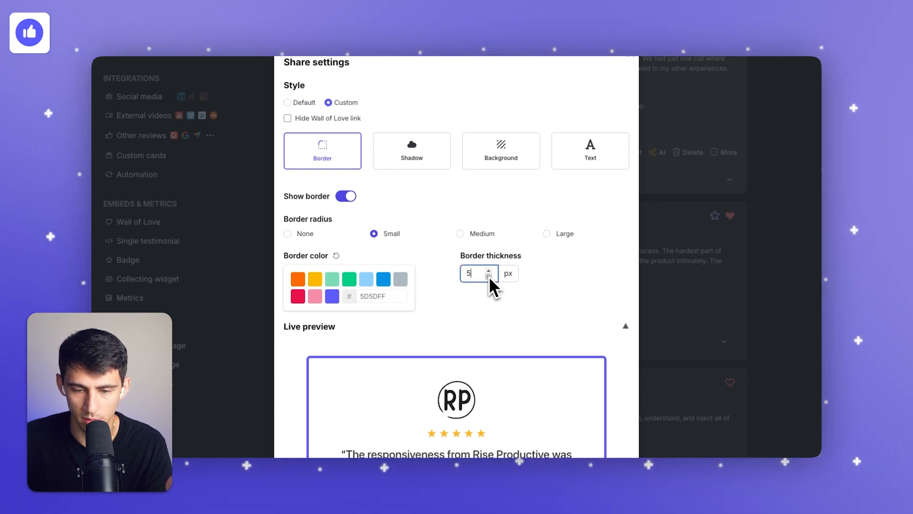
pyautogui.click(489, 275)
# Compare the border radius sizes, set the radius to Medium, and check the card in the live preview.
pyautogui.click(480, 234)
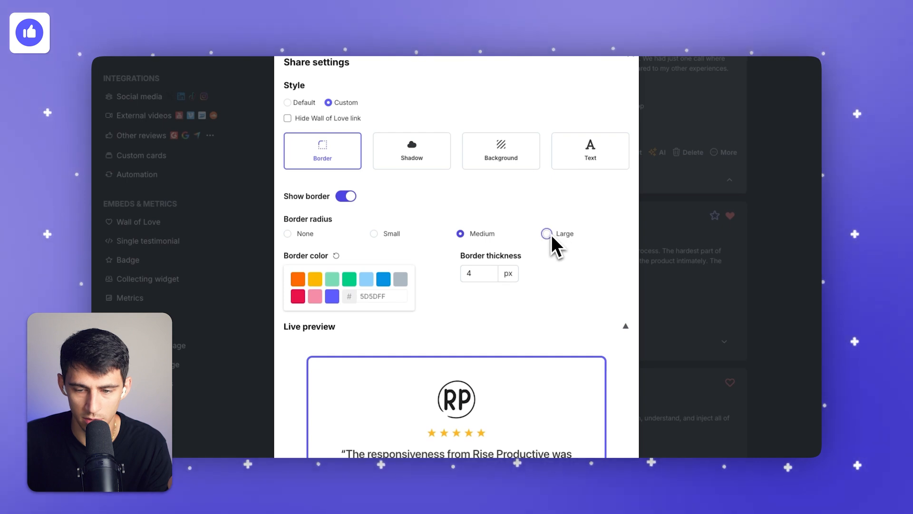
pyautogui.click(393, 234)
pyautogui.click(464, 232)
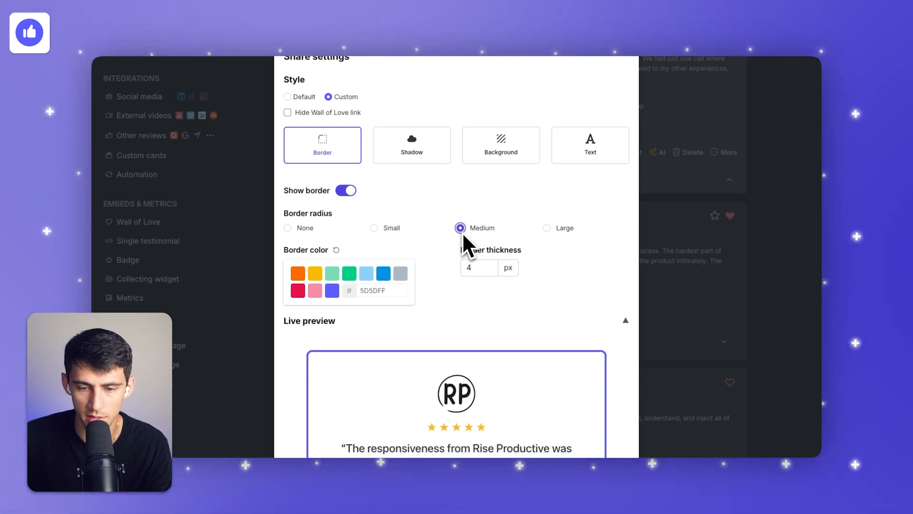
pyautogui.scroll(-6, 476, 238)
pyautogui.scroll(3, 518, 256)
pyautogui.scroll(4, 480, 240)
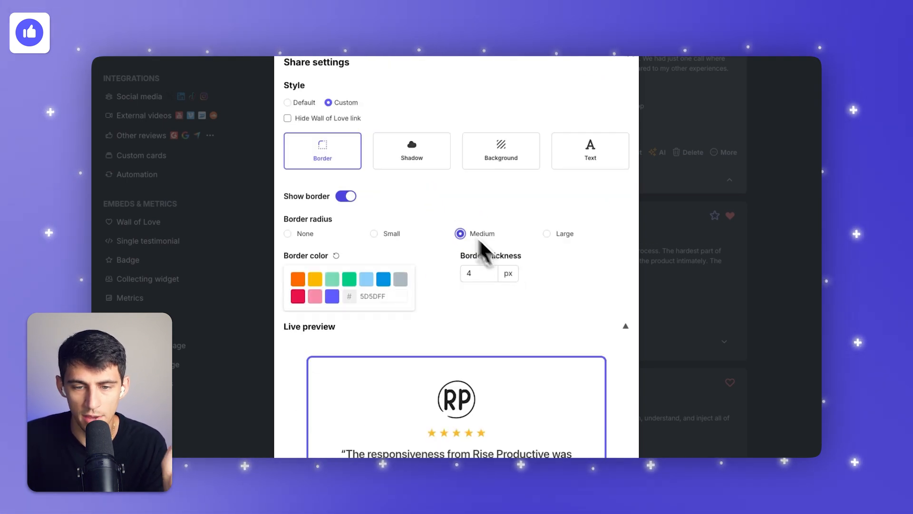
pyautogui.scroll(-4, 471, 214)
pyautogui.scroll(-1, 523, 239)
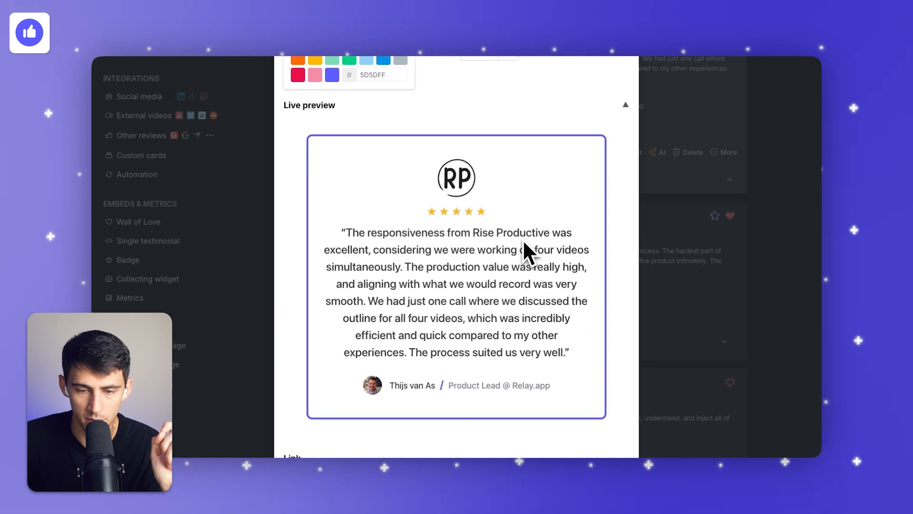
pyautogui.scroll(5, 509, 242)
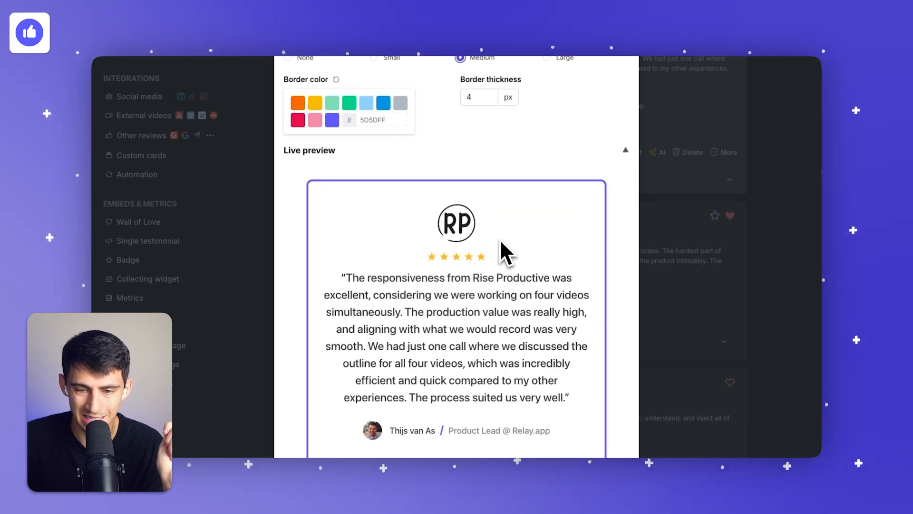
# Review the whole testimonial card in the live preview, down to the share link.
pyautogui.scroll(-5, 485, 242)
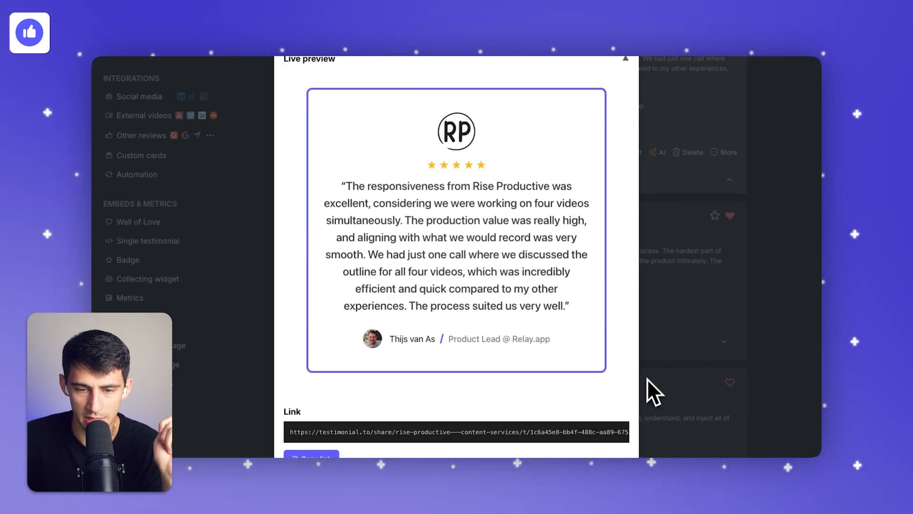
pyautogui.scroll(5, 512, 364)
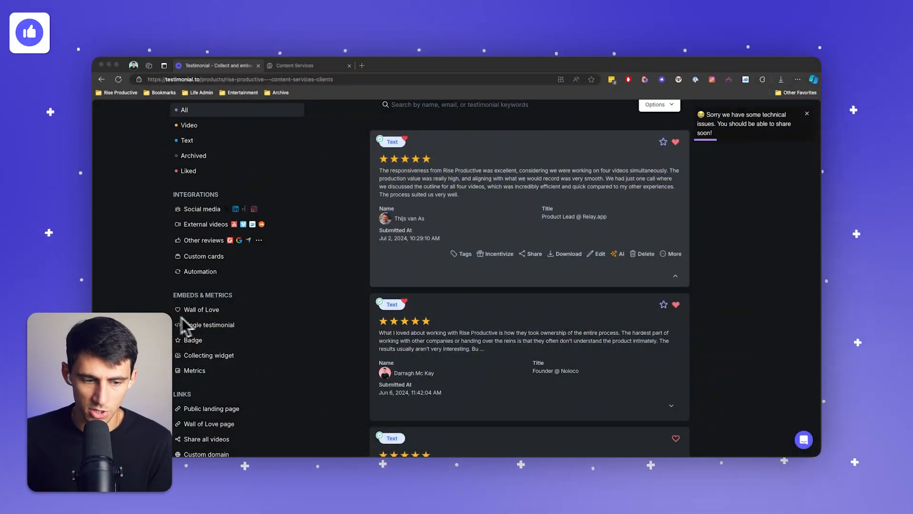
# Return to the spaces dashboard, open the Rise Productive - Public Sourced Testimonials space, and bring up its embed customization.
pyautogui.click(181, 318)
pyautogui.press('super+Left')
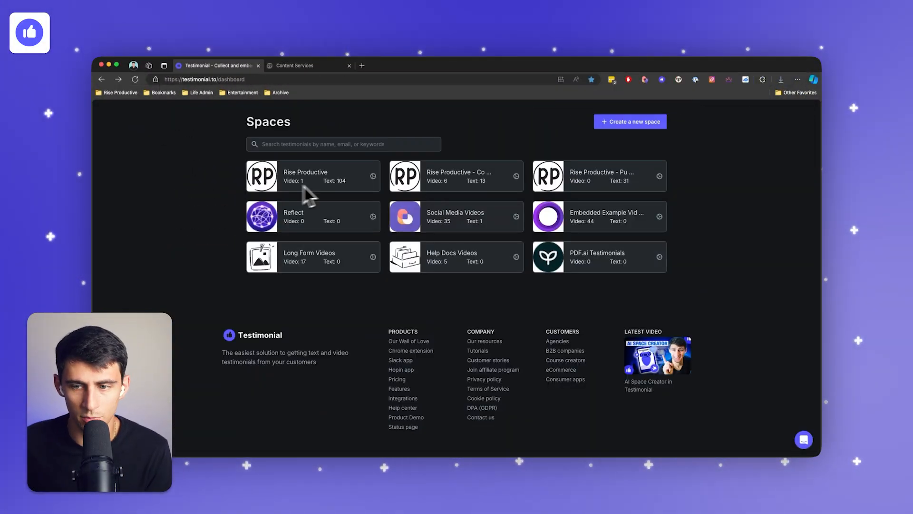
pyautogui.click(605, 187)
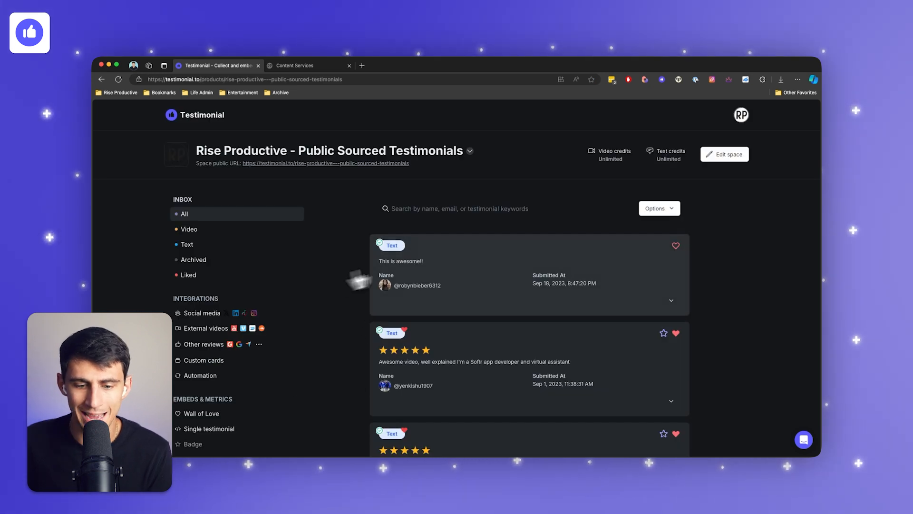
pyautogui.scroll(-3, 428, 305)
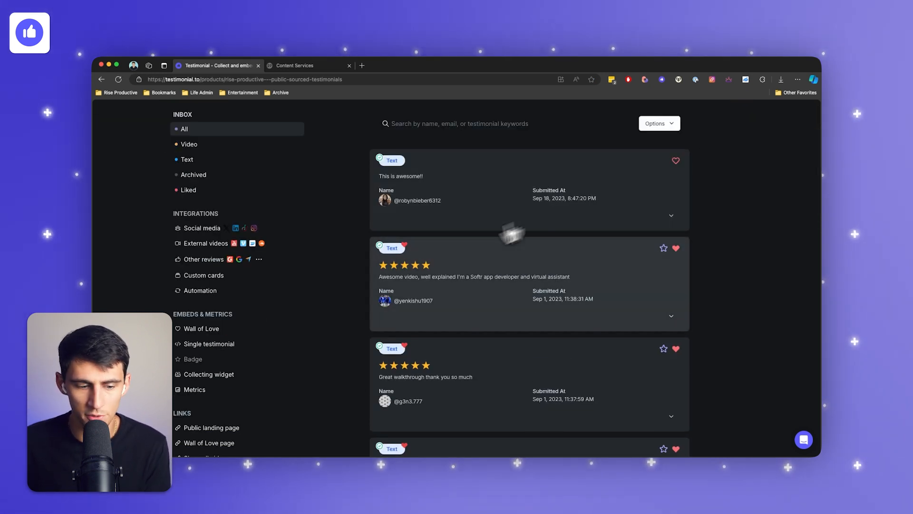
pyautogui.scroll(-4, 295, 307)
pyautogui.scroll(-1, 266, 338)
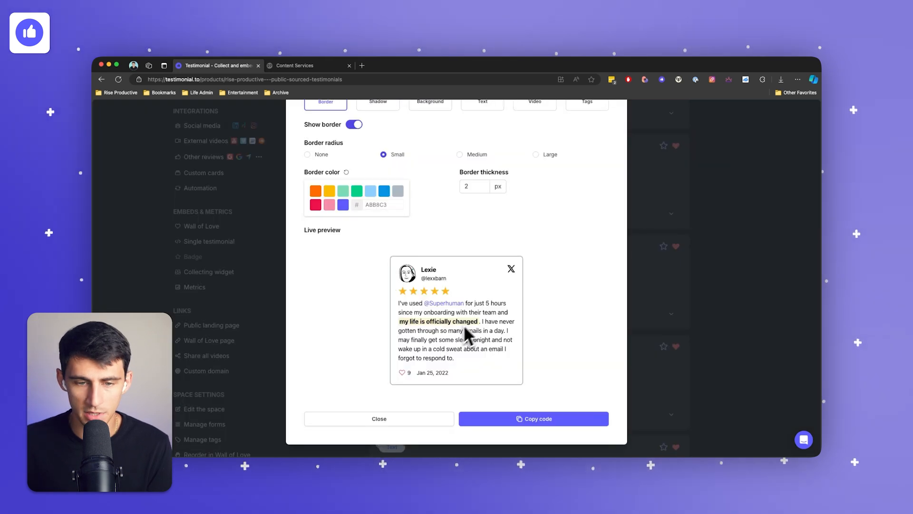
# Show the Text settings under the embed's More customization and examine the font, color and highlight options with the live preview.
pyautogui.scroll(1, 442, 295)
pyautogui.scroll(3, 419, 247)
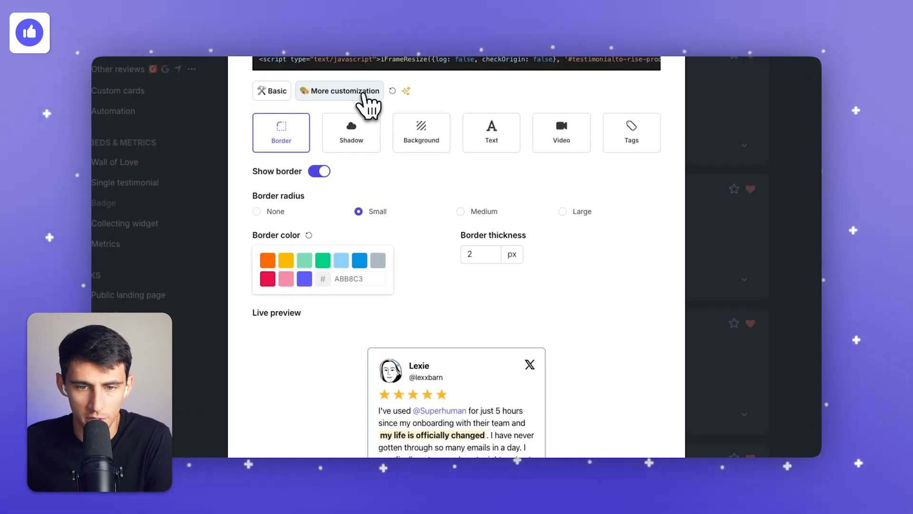
pyautogui.click(489, 133)
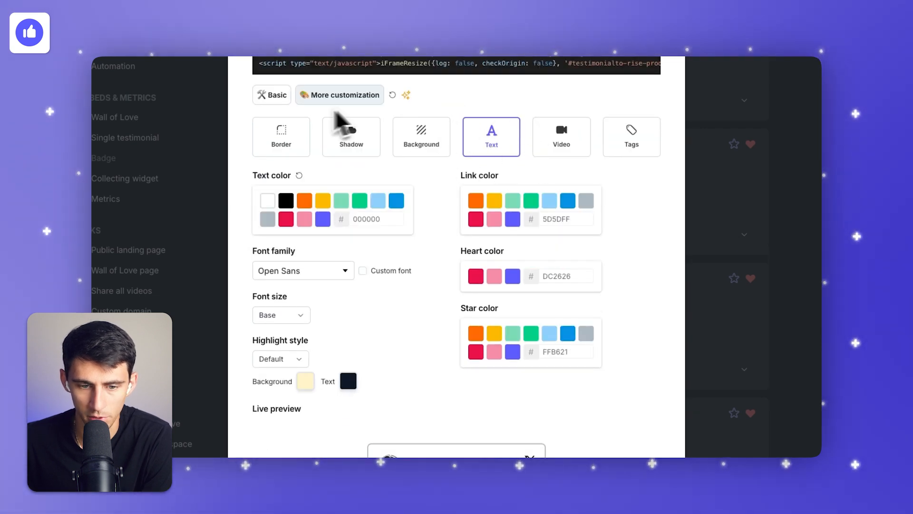
pyautogui.scroll(-4, 370, 334)
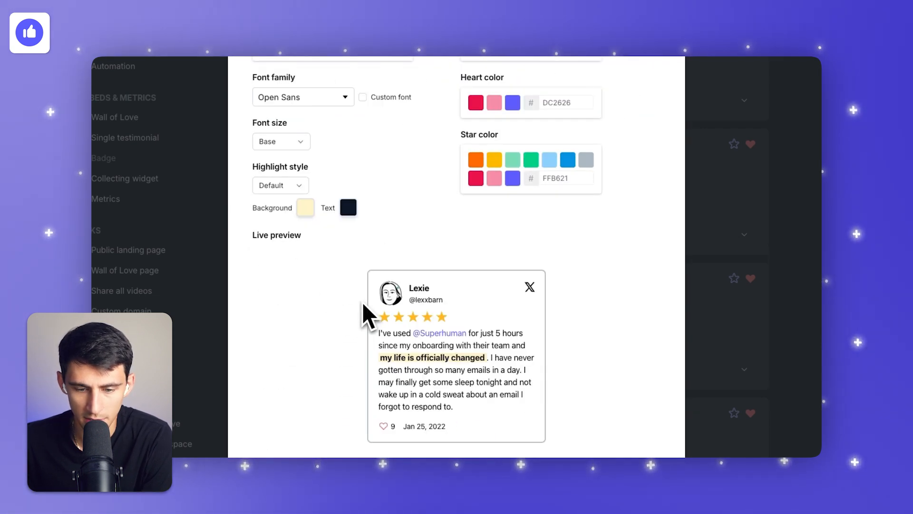
pyautogui.scroll(-1, 366, 316)
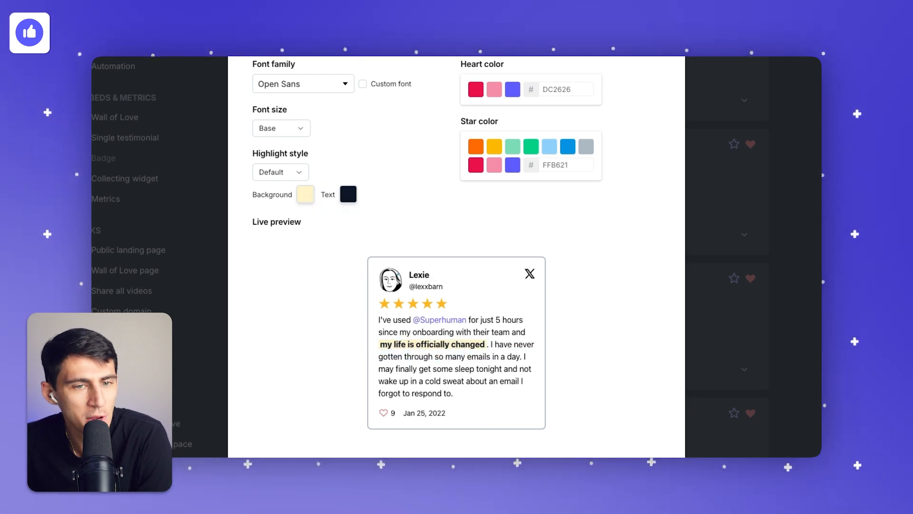
pyautogui.scroll(1, 322, 149)
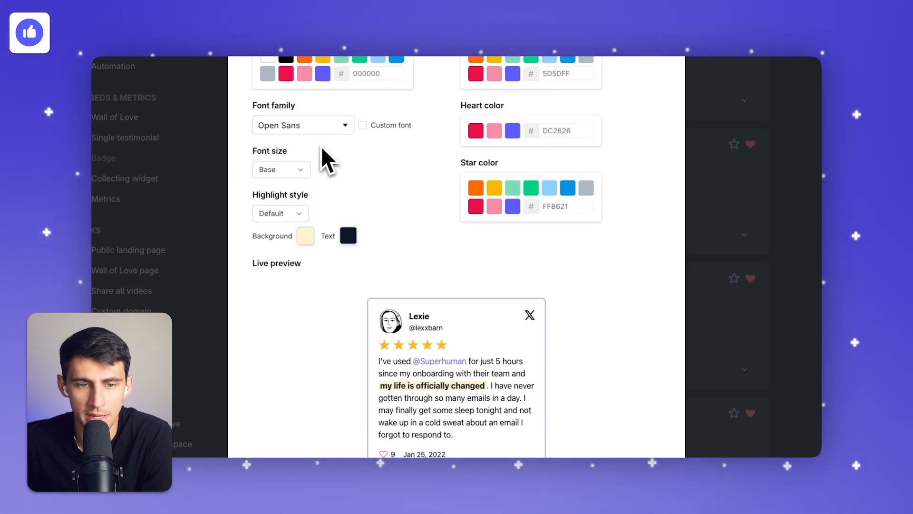
# Try light blue and amber (FCB900) highlight backgrounds, along with mint green (7BDCB5) and light blue highlight text.
pyautogui.click(312, 234)
pyautogui.click(332, 179)
pyautogui.click(328, 306)
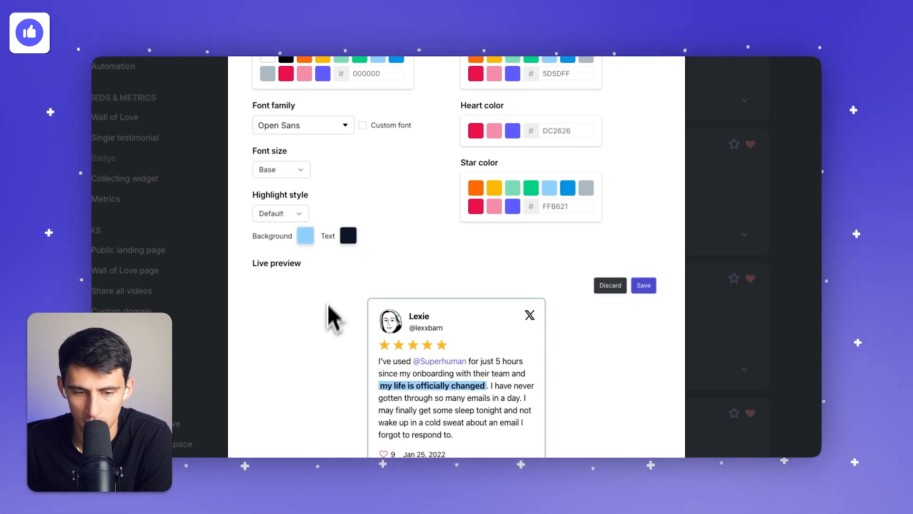
pyautogui.click(348, 235)
pyautogui.click(334, 178)
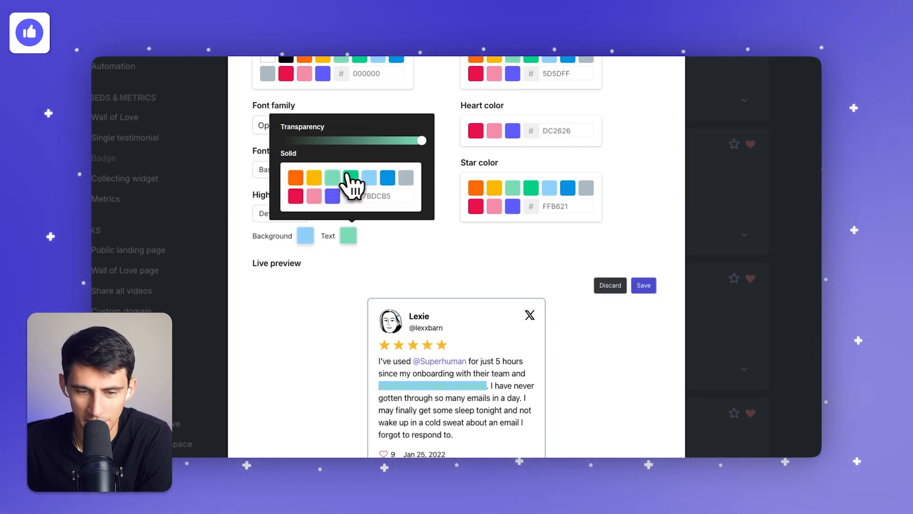
pyautogui.click(309, 233)
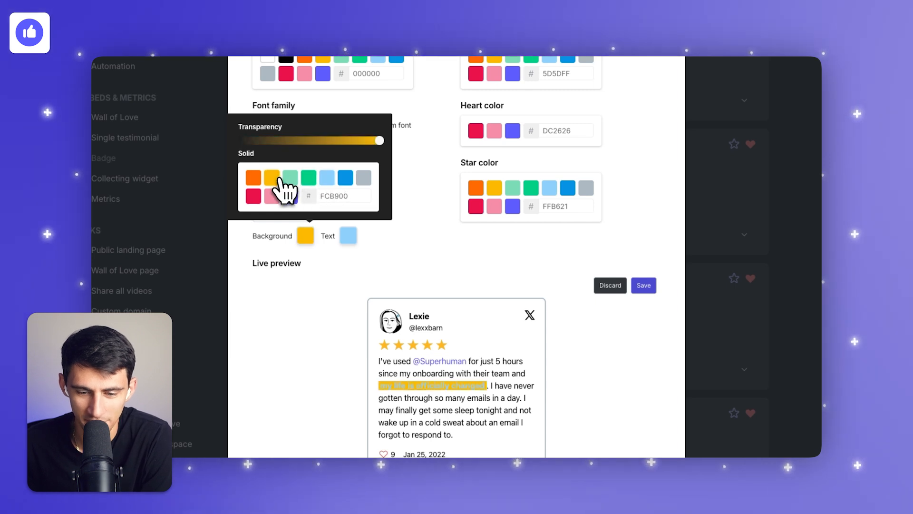
pyautogui.click(327, 224)
# Set the highlight text color to orange (FF6900) and the highlight background to light blue, and check the highlighted phrase in the preview.
pyautogui.click(348, 235)
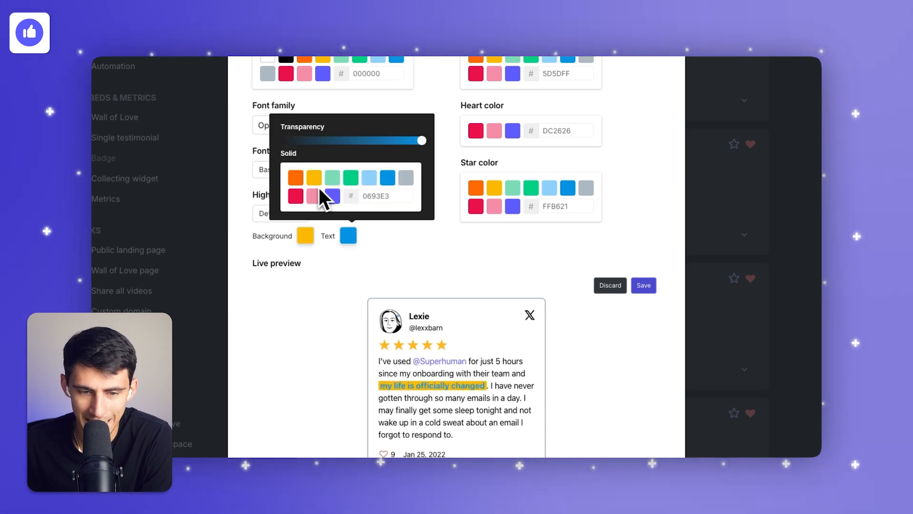
pyautogui.click(295, 177)
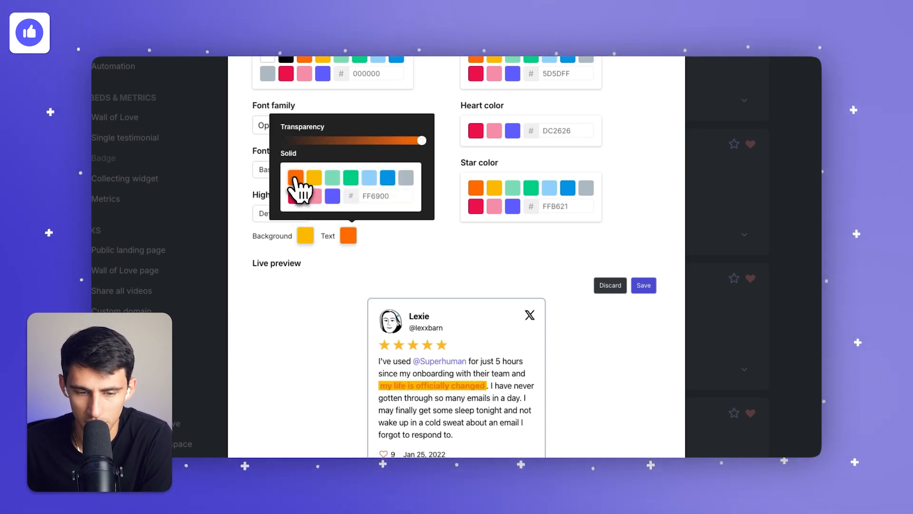
pyautogui.click(306, 236)
pyautogui.click(309, 236)
pyautogui.scroll(-2, 349, 294)
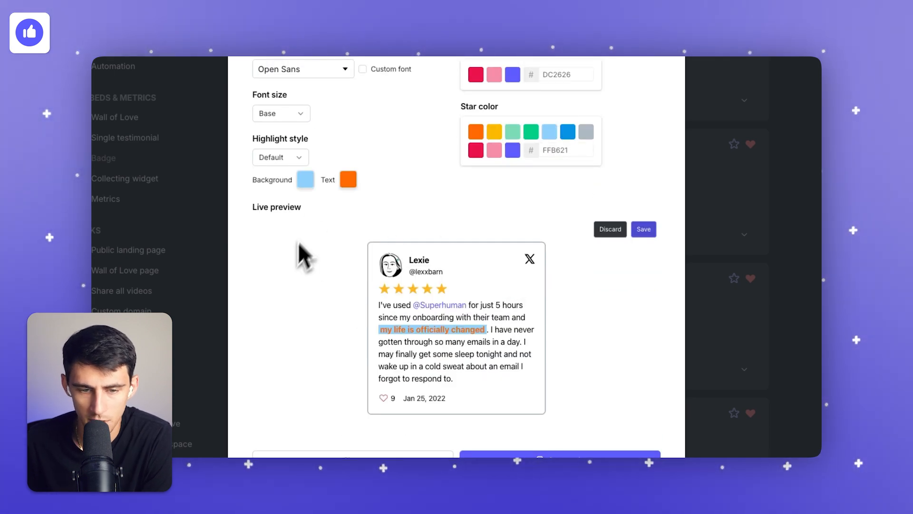
pyautogui.click(305, 179)
pyautogui.scroll(-1, 415, 284)
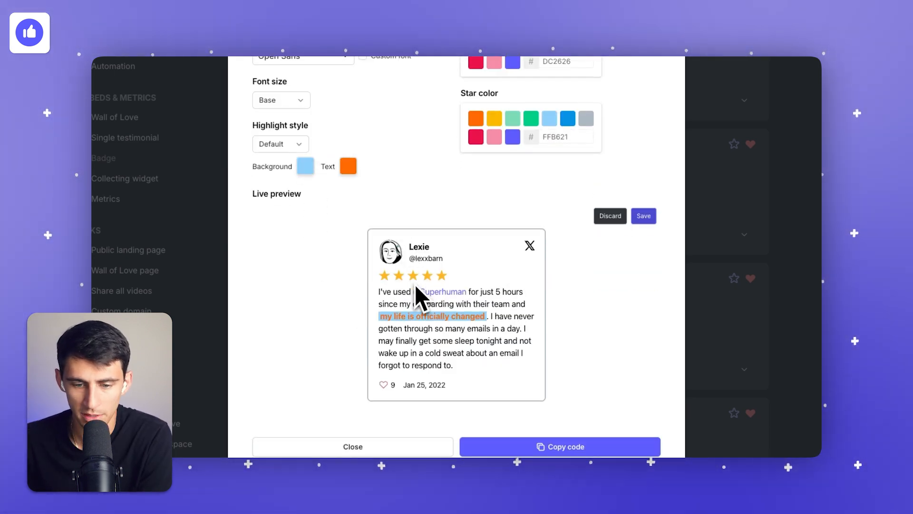
pyautogui.tripleClick(431, 317)
pyautogui.click(494, 324)
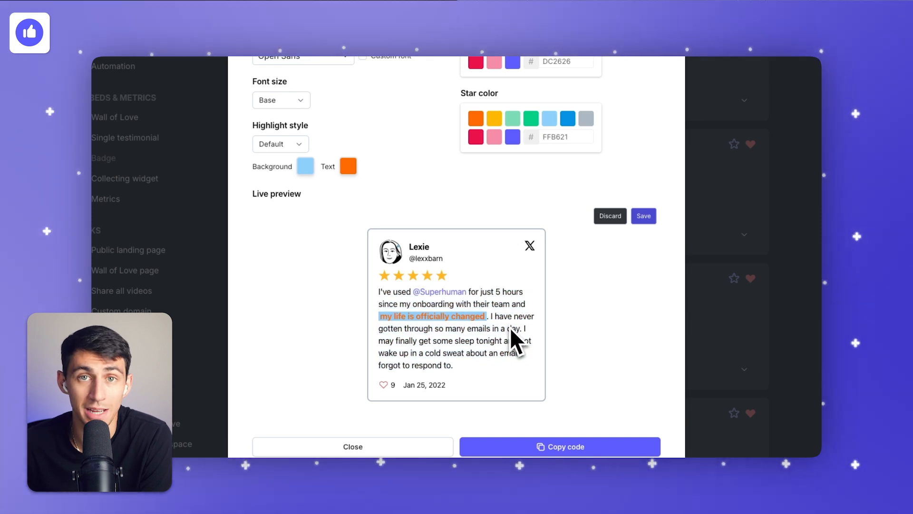